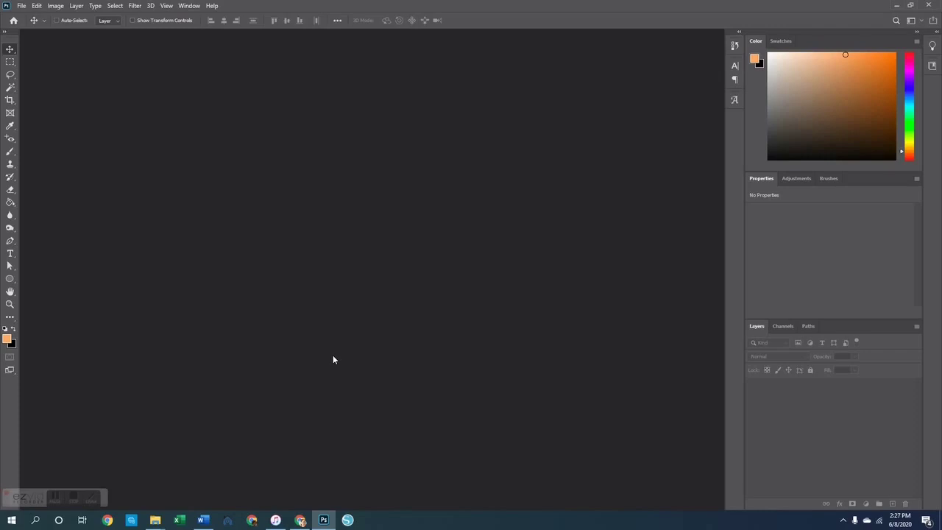
Step: Open the AEdwards_NumbersInThisHome.png card from the Let's Stay Home folder
key("ctrl+o")
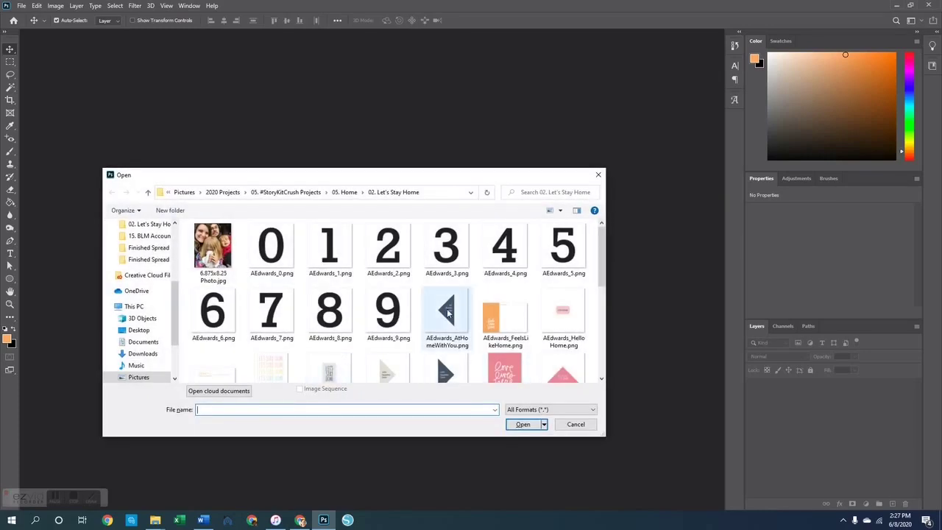
scroll(421, 291, "down", 5)
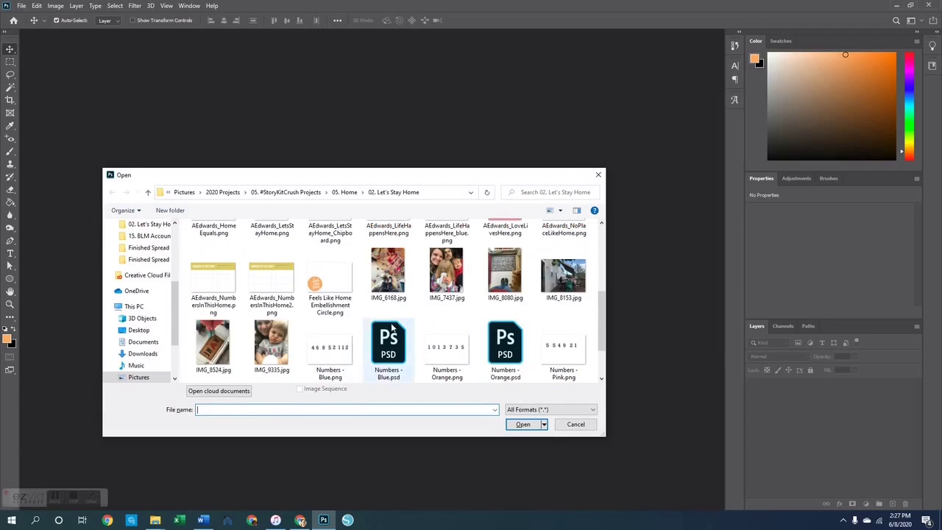
scroll(331, 302, "down", 2)
scroll(287, 313, "up", 1)
double_click(213, 250)
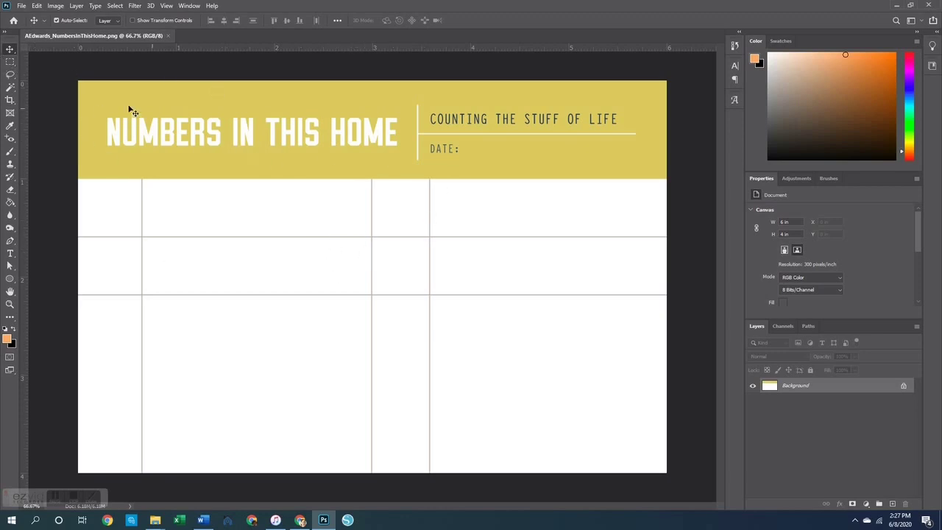
Step: Copy the card's full-width grid area below the yellow header, about 6 × 2.96 in, onto a new layer
left_click(11, 65)
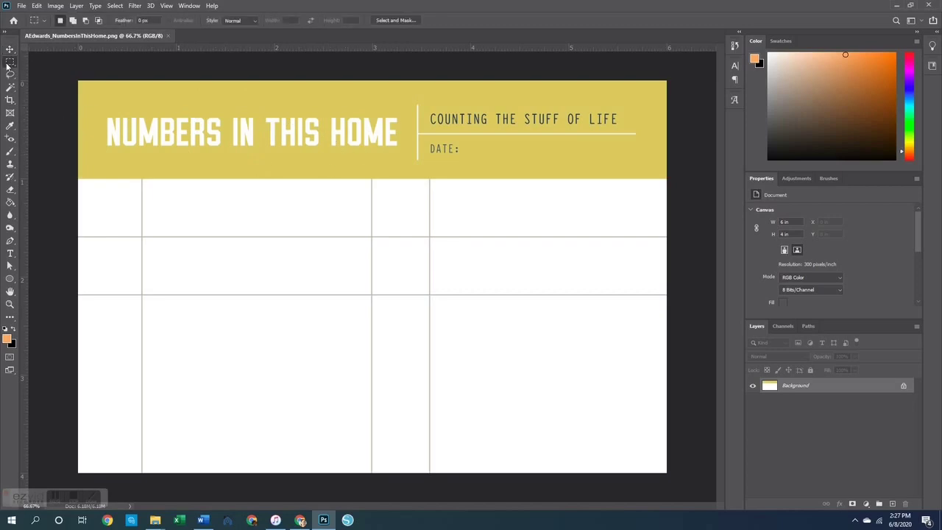
left_click_drag(71, 183, 679, 482)
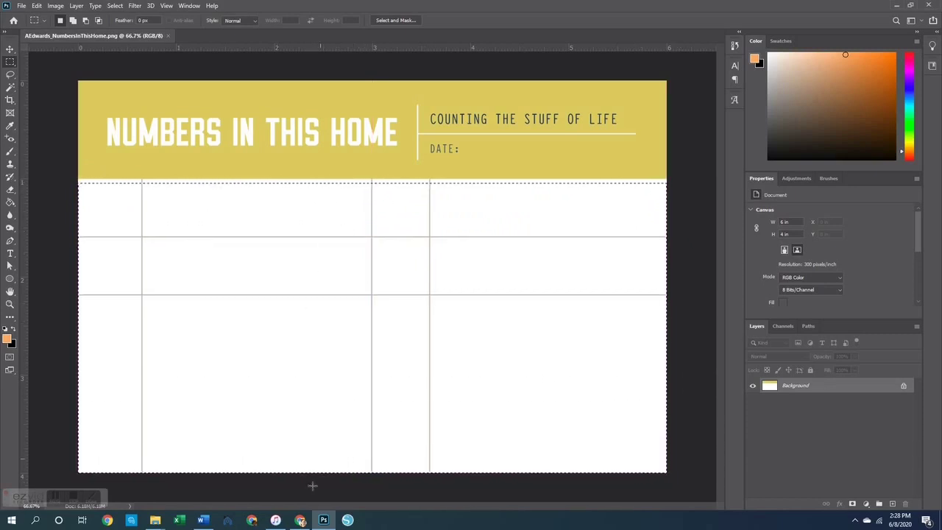
right_click(321, 269)
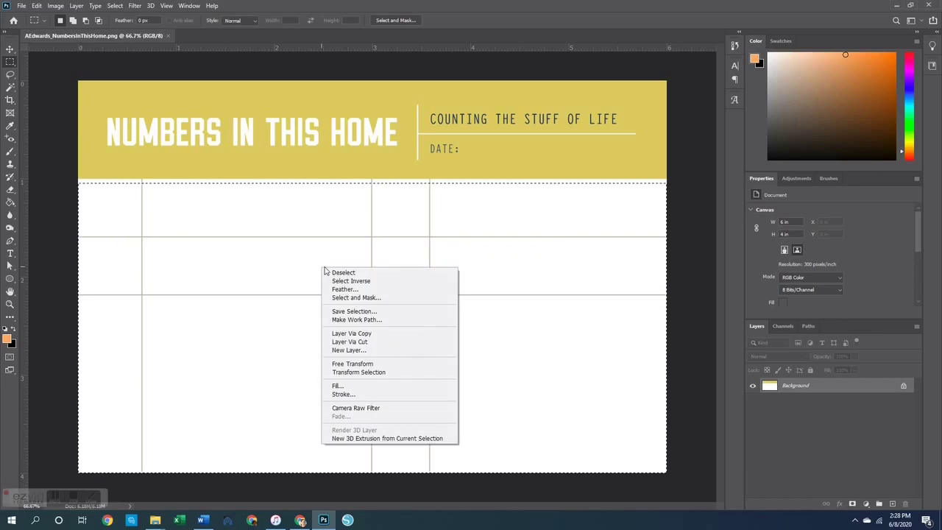
left_click(360, 335)
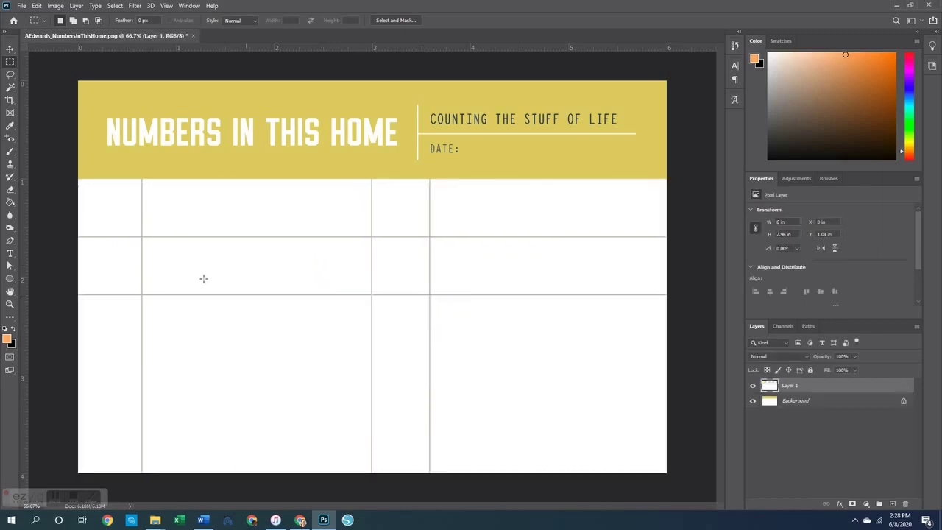
Step: Move the copied grid straight down to about Y 1.5 in to make the card's first row taller
left_click(11, 50)
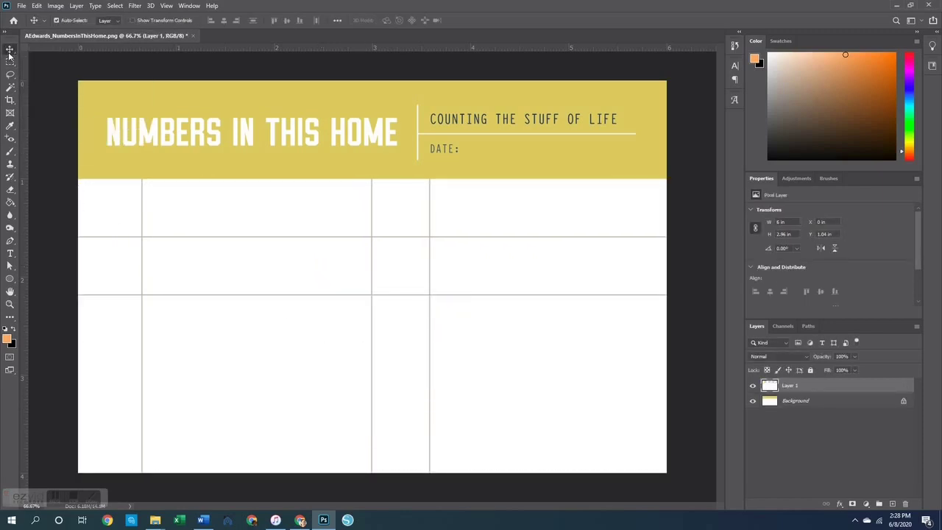
left_click_drag(355, 262, 353, 318)
key("Up")
key("Up")
key("Up")
key("Up")
key("Up")
key("Up")
key("Up")
key("Up")
key("Up")
key("Up")
key("Up")
key("Up")
key("Up")
key("Up")
key("Up")
key("Up")
key("Up")
key("Up")
key("Up")
key("Up")
key("Up")
key("Up")
key("Up")
key("Up")
key("Up")
key("Up")
key("Up")
key("Up")
key("Up")
key("Down")
key("Down")
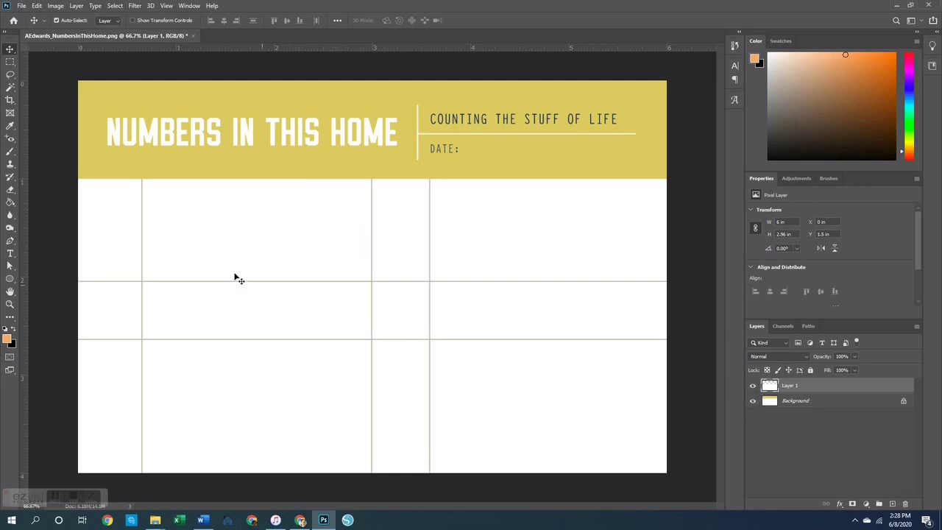
Step: Copy the card's area below the first row line, about 5.97 × 1.92 in, onto a new layer
left_click(11, 62)
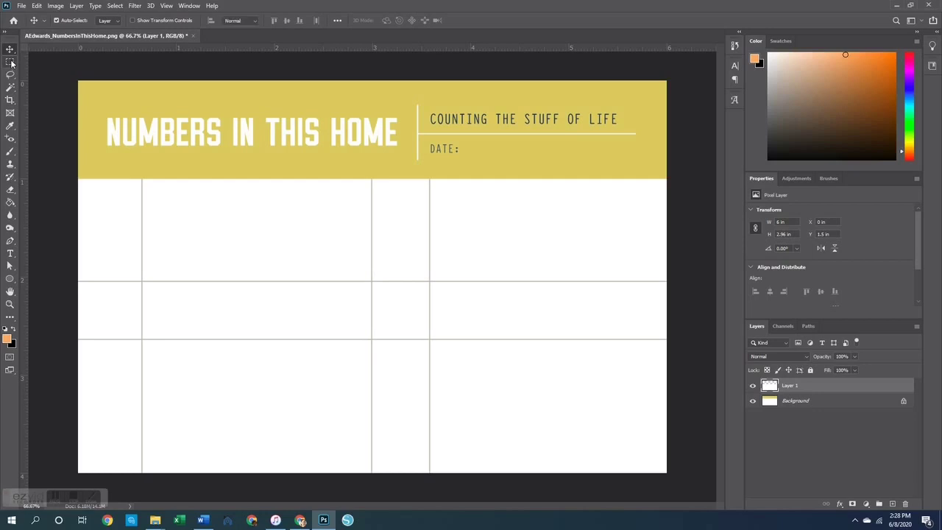
left_click_drag(71, 284, 664, 500)
right_click(433, 364)
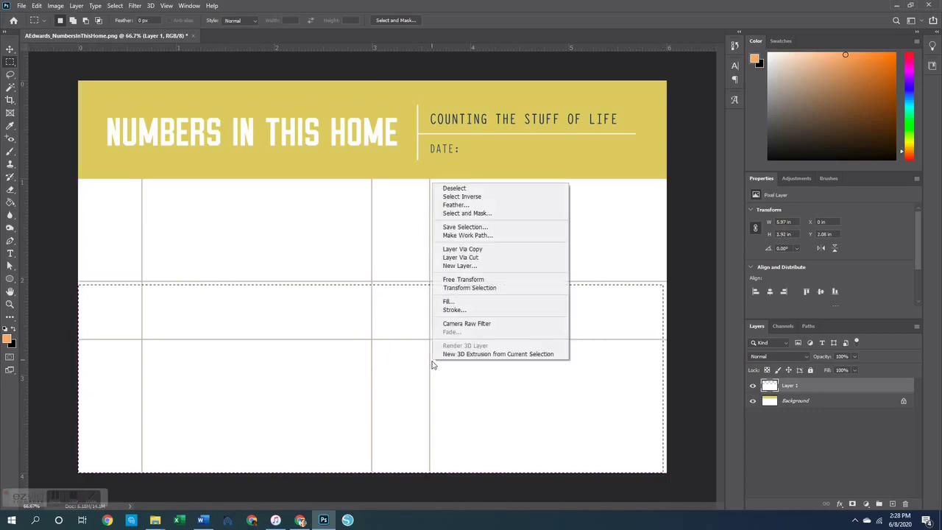
left_click(456, 250)
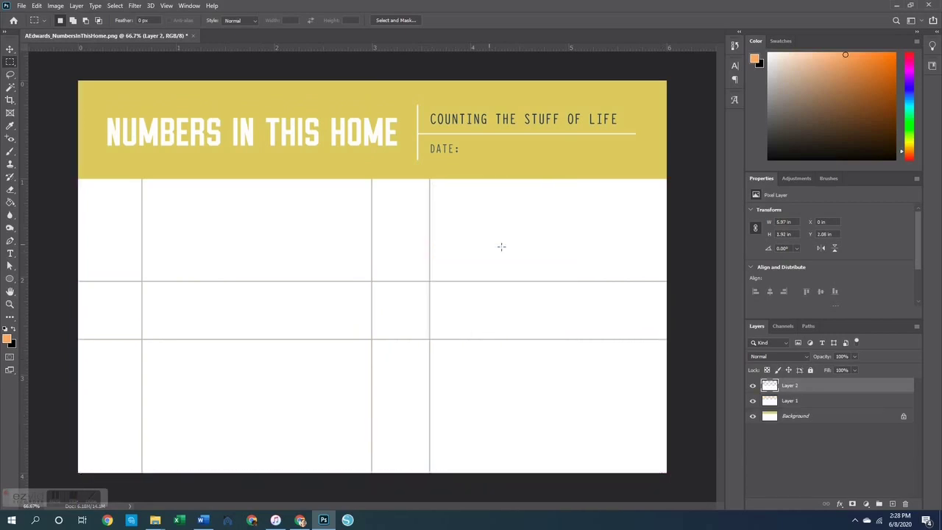
Step: Shift the lower copy to about Y 2.44 in and the first copy slightly up so the three rows are equally tall
left_click(10, 49)
left_click_drag(331, 318, 328, 356)
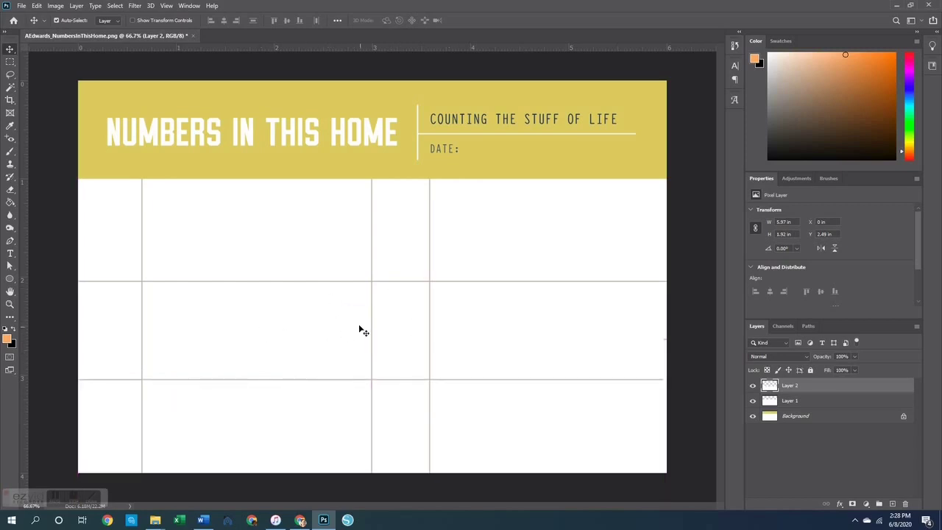
left_click(360, 291)
left_click_drag(346, 292, 345, 287)
left_click_drag(302, 431, 300, 423)
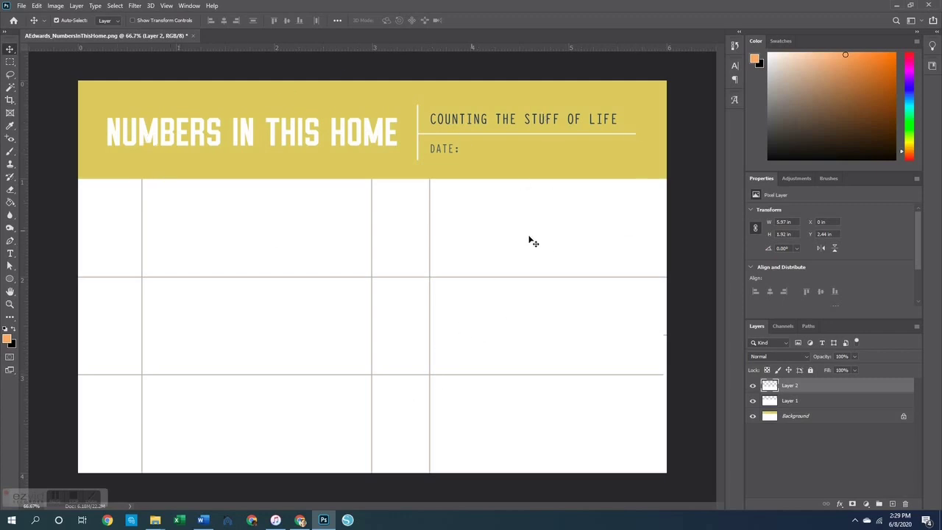
Step: Merge both copied grid layers with the Background layer
left_click(791, 417, "shift")
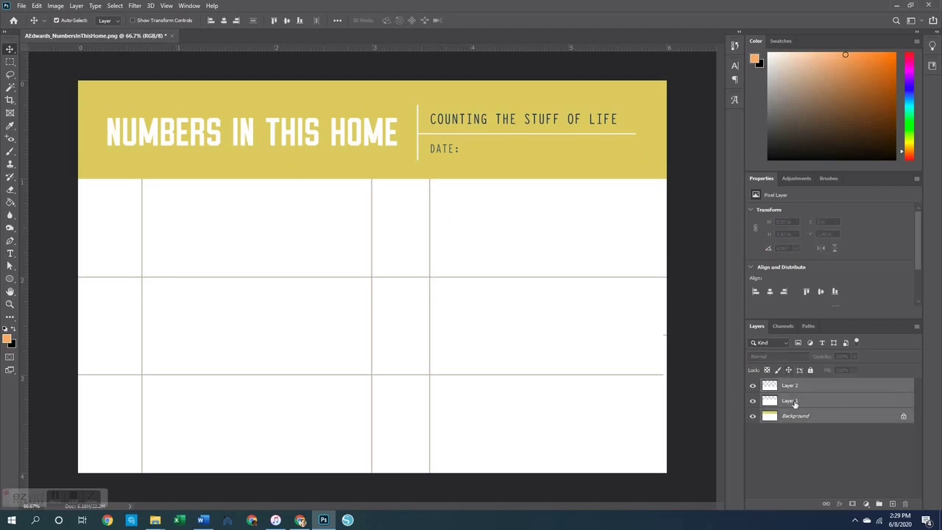
right_click(796, 400)
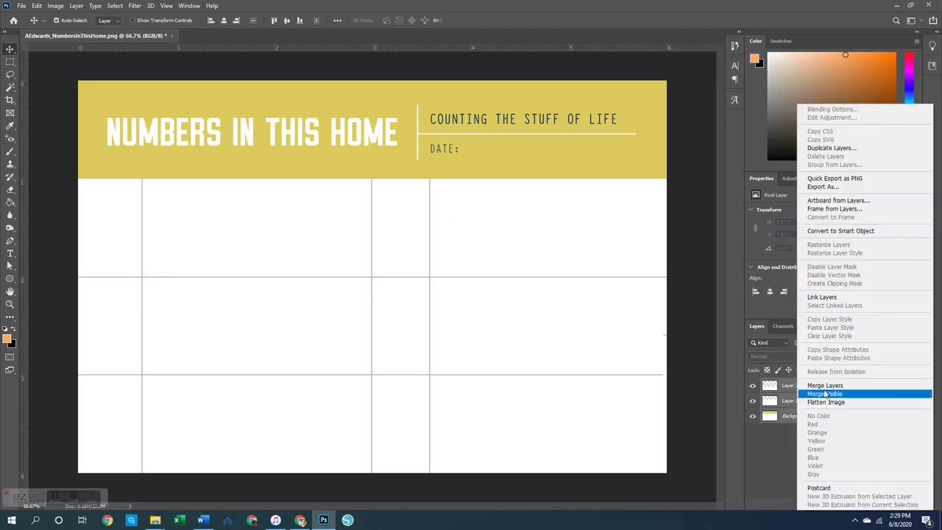
left_click(830, 386)
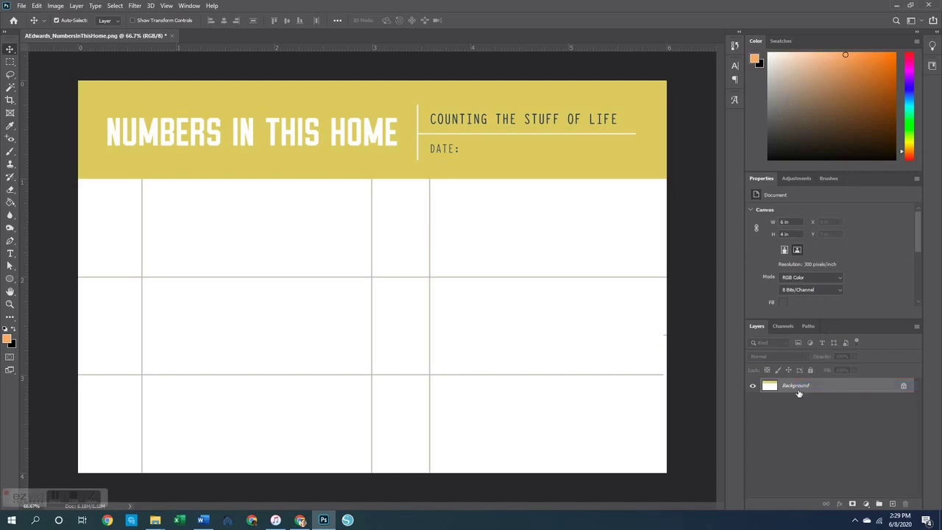
left_click_drag(799, 393, 589, 371)
Step: Create a new 6.875 × 8.25 in document at 300 ppi from the recent custom preset
key("ctrl+n")
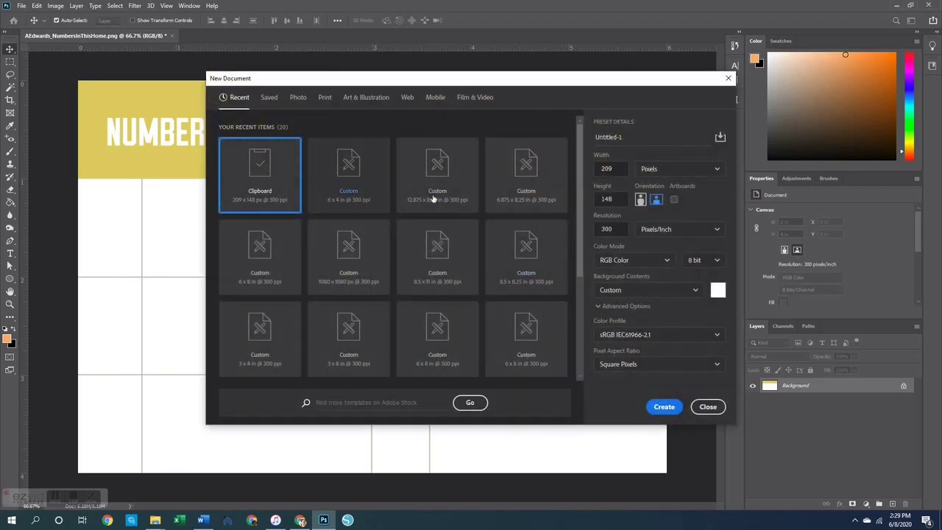
left_click(537, 186)
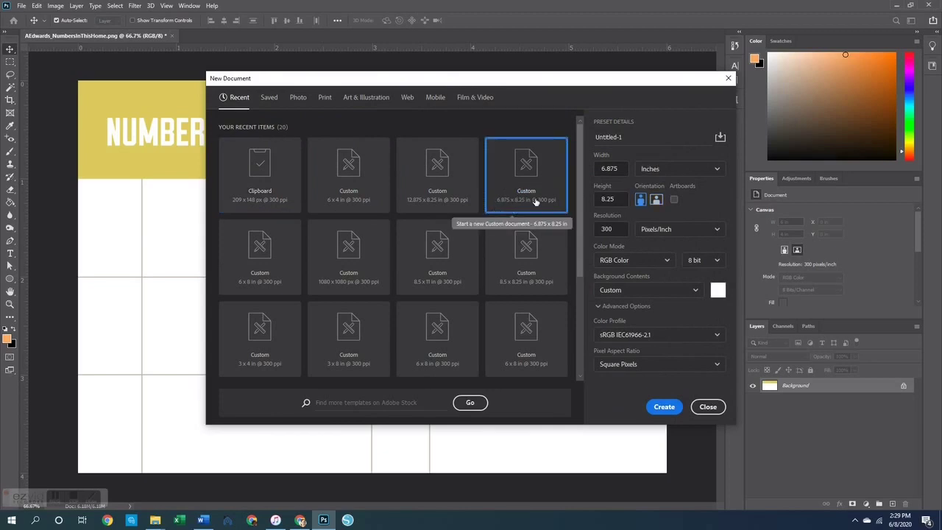
left_click(665, 408)
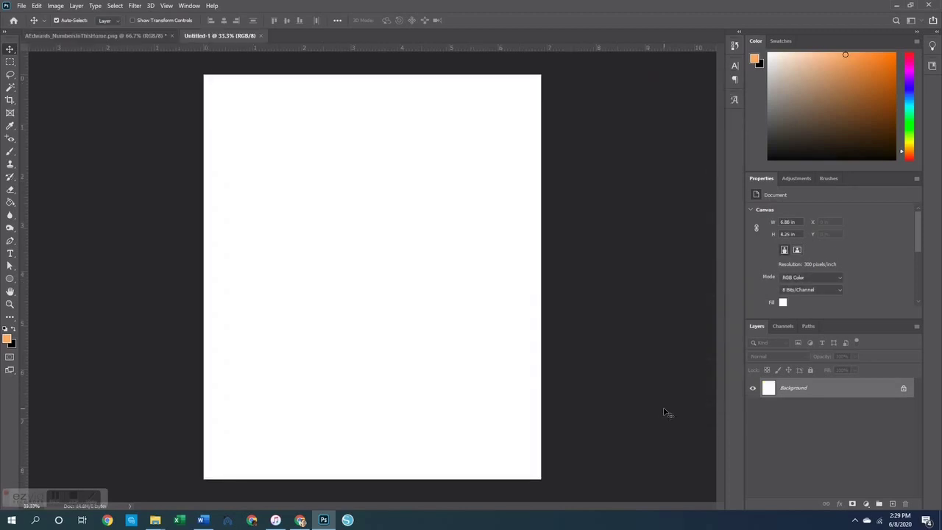
Step: Copy the entire edited card into the new document and place it in the page's upper-left corner at X 0, Y 0
left_click(99, 34)
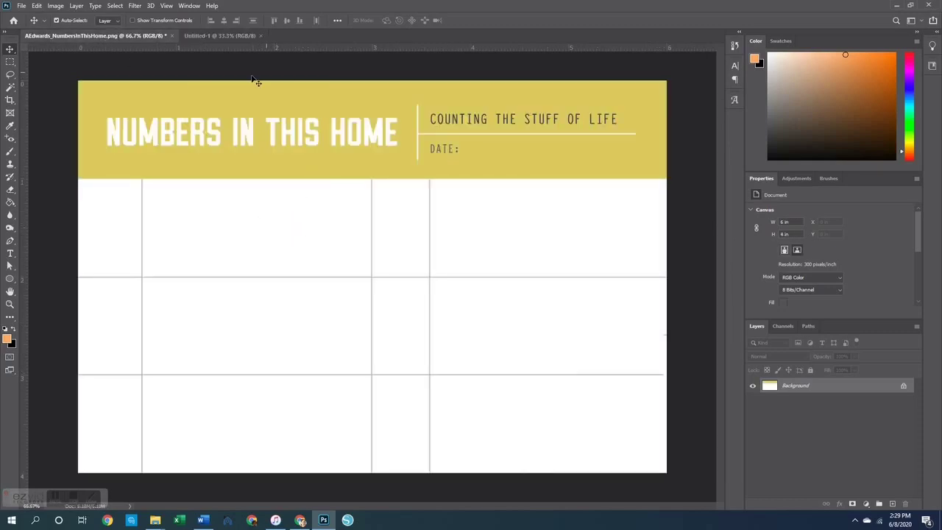
key("ctrl+a")
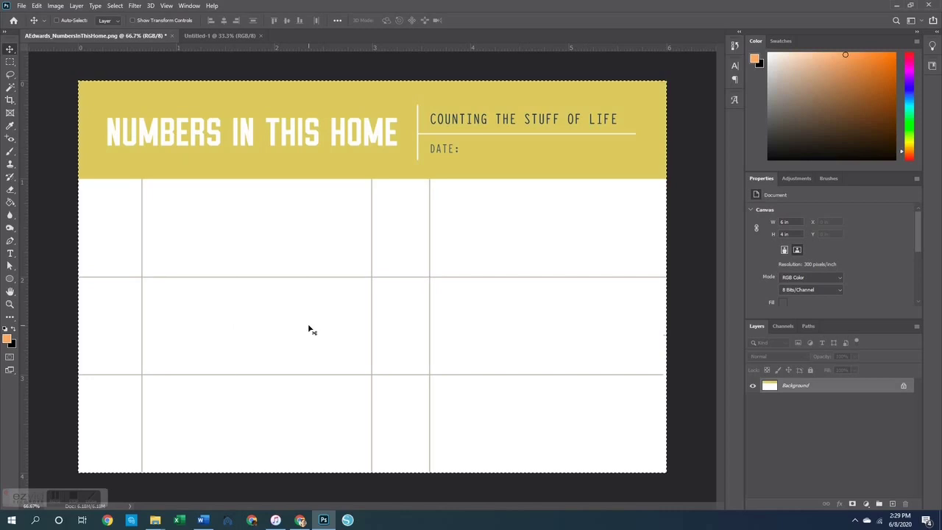
left_click(221, 35)
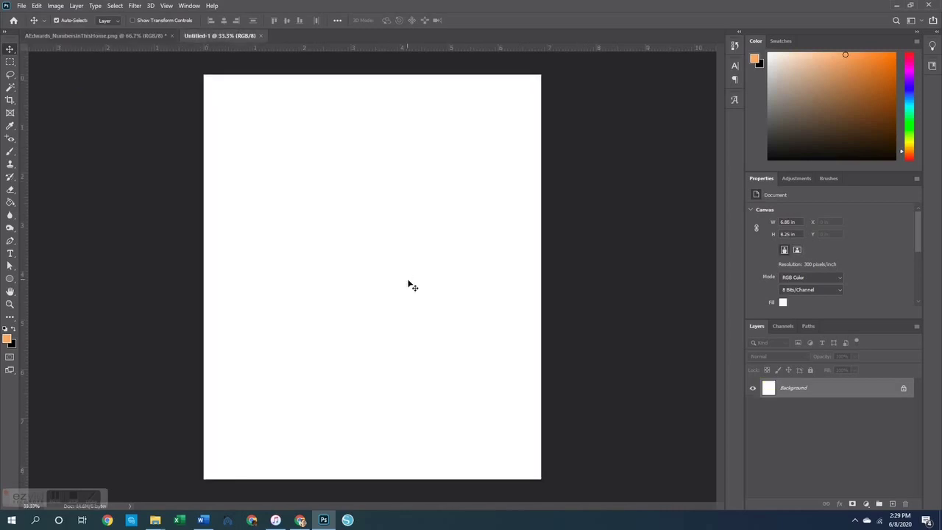
key("ctrl+v")
left_click_drag(359, 220, 337, 112)
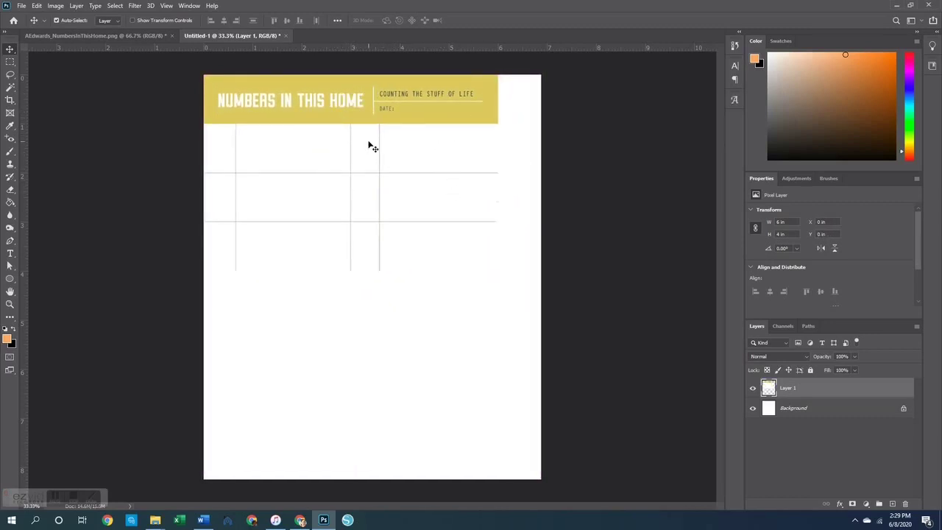
Step: Scale the pasted card to the full page width, about 6.88 × 4.59 in
key("ctrl+t")
left_click_drag(496, 270, 542, 295)
left_click_drag(539, 184, 539, 186)
left_click_drag(203, 187, 203, 189)
key("Return")
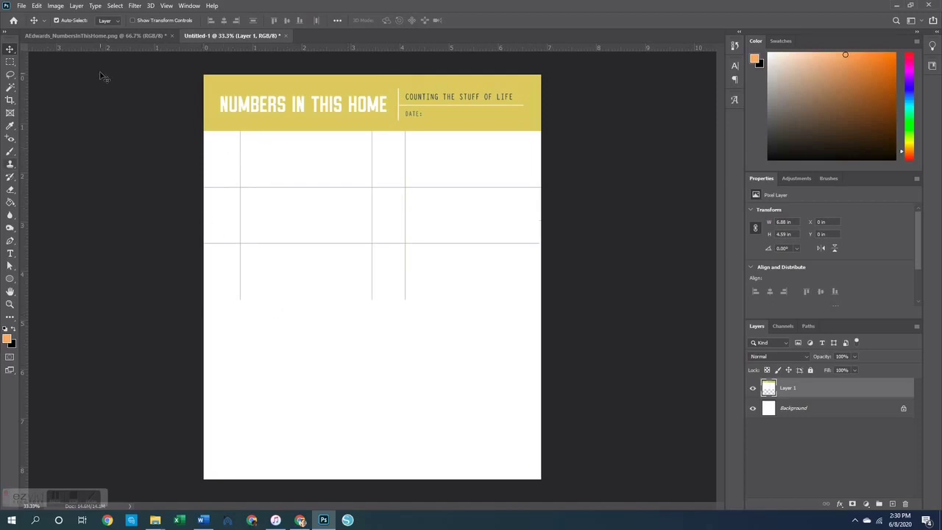
Step: Copy the three grid rows below the header, about 6.88 × 3.4 in, onto a new layer
left_click(11, 64)
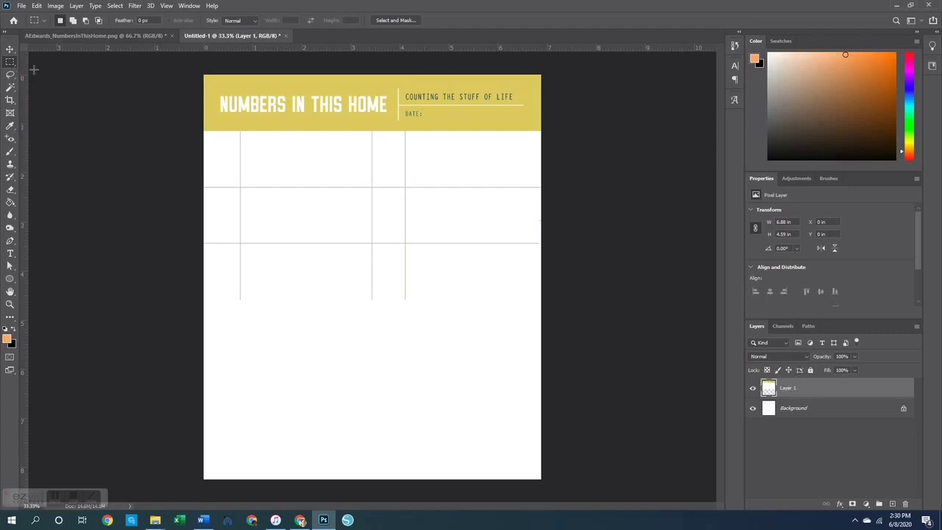
left_click_drag(197, 131, 593, 301)
right_click(421, 203)
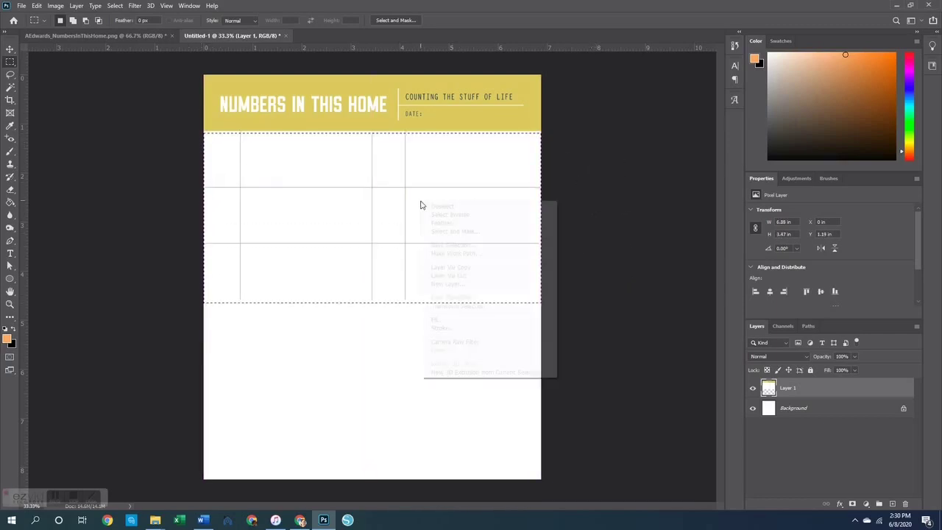
left_click(485, 267)
Step: Move the copied rows down to about Y 3.46 in so they extend the grid with evenly spaced row lines
left_click_drag(393, 211, 392, 324)
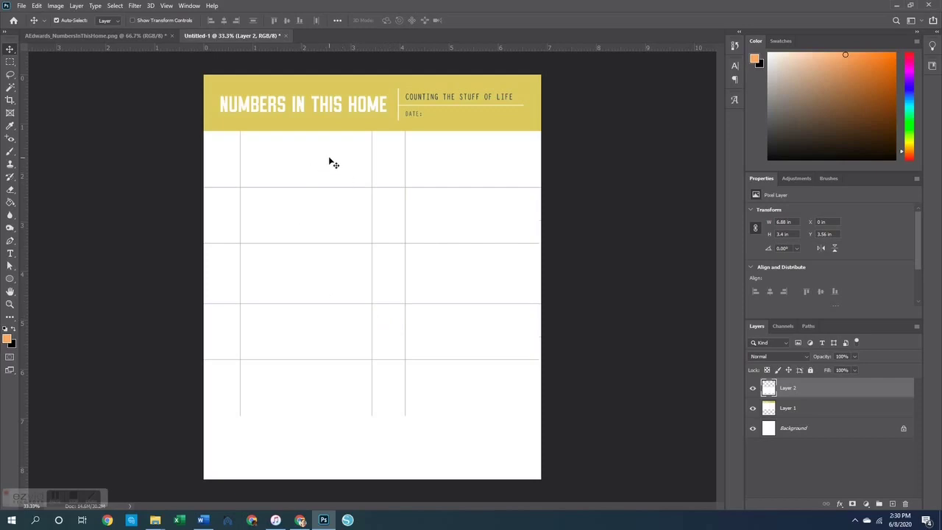
left_click_drag(352, 382, 351, 432)
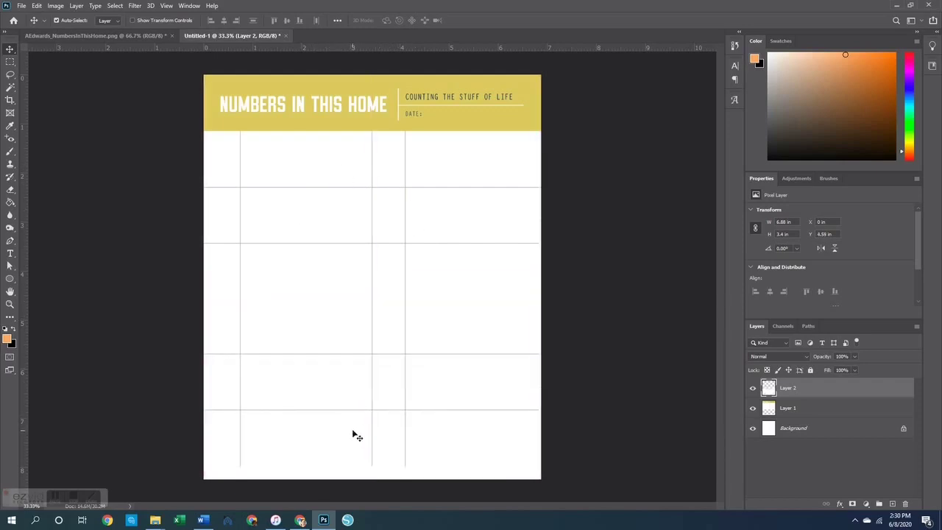
left_click_drag(358, 313, 357, 316)
left_click_drag(351, 406, 351, 354)
key("Up")
key("Up")
key("Up")
key("Up")
key("Up")
key("Up")
key("Up")
key("Up")
key("Up")
key("Up")
key("Up")
key("Up")
key("Up")
key("Up")
key("Up")
key("Up")
key("Up")
key("Up")
key("Up")
key("Up")
key("Up")
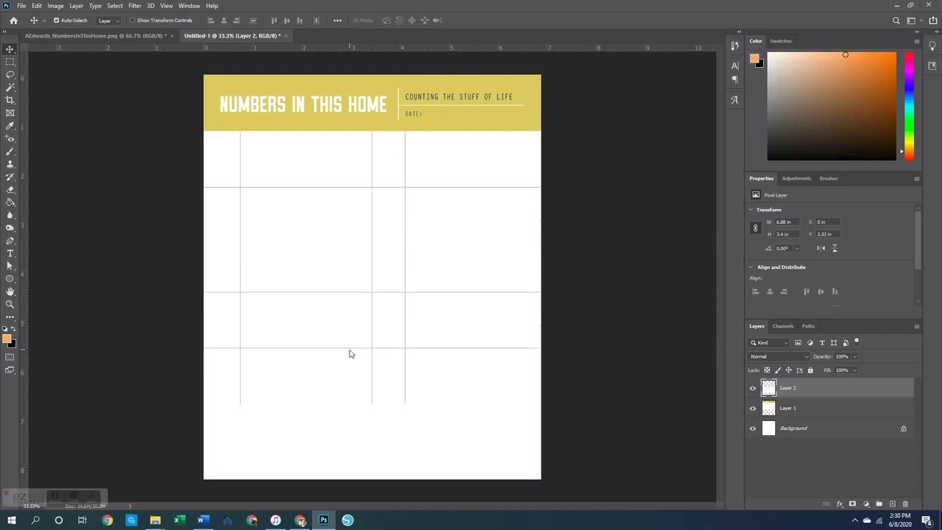
key("Down")
key("Down")
key("Down")
key("Down")
key("Down")
key("Down")
key("Down")
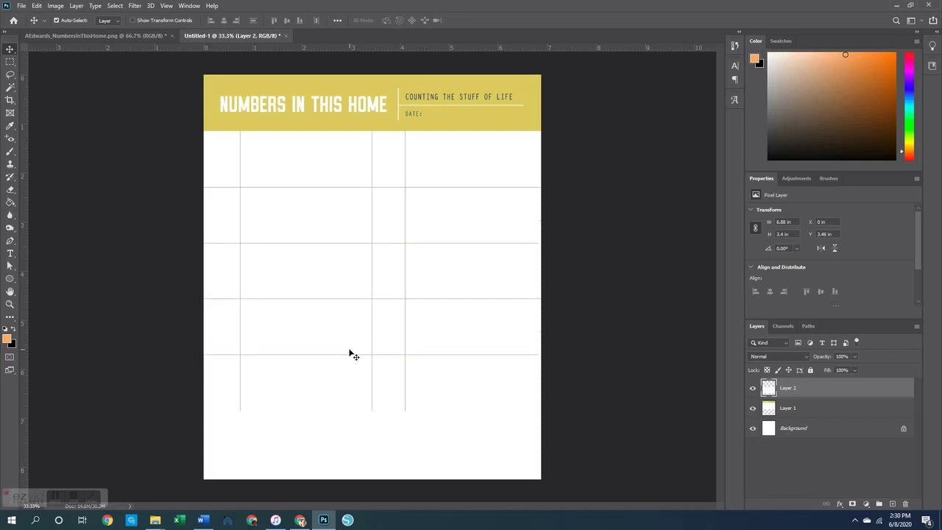
Step: Copy the lowest two rows of the extended grid, about 6.88 × 2.37 in, onto a new layer
left_click(639, 343)
left_click(785, 396)
left_click(9, 62)
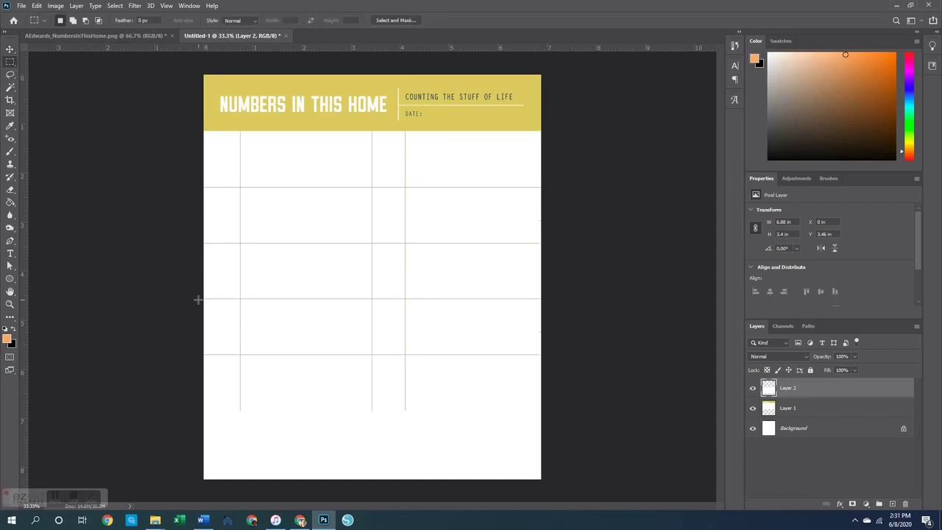
left_click_drag(197, 299, 564, 419)
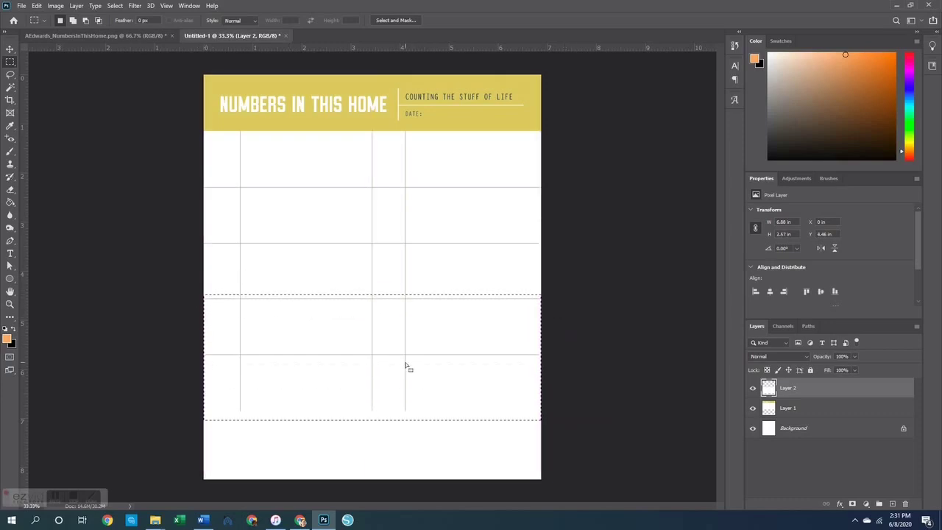
right_click(406, 365)
left_click(464, 250)
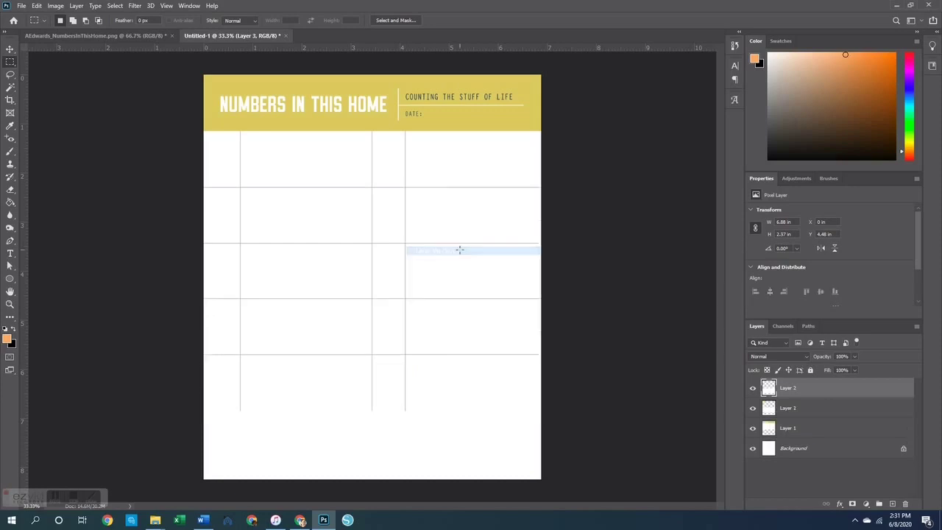
Step: Move the two-row copy down to about Y 6.85 in to continue the grid to the page's lower edge
left_click(10, 49)
left_click_drag(382, 305, 383, 424)
key("Down")
key("Down")
key("Down")
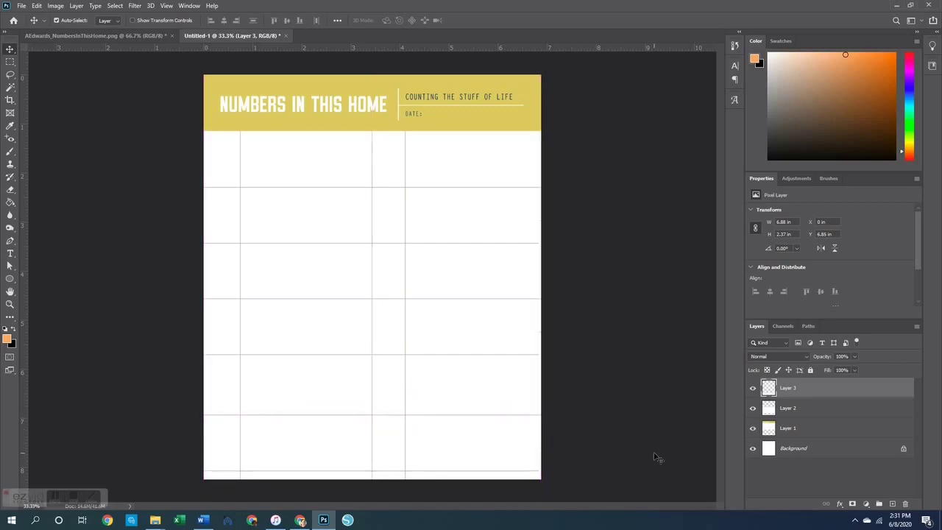
Step: Fine-tune the lowest copied rows' position so their vertical lines meet the grid above, and deselect the layer
left_click(539, 487)
left_click_drag(504, 449, 506, 447)
key("Left")
key("Left")
key("Left")
left_click(626, 385)
Step: Erase the stray marks along the page's right edge on Layers 1, 2 and 3, and merge all layers into the Background
left_click(10, 189)
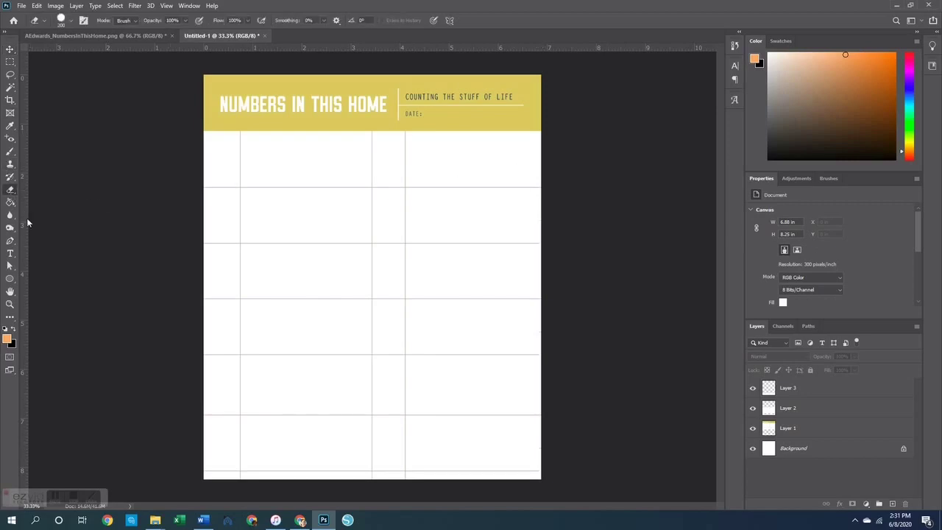
left_click(784, 435)
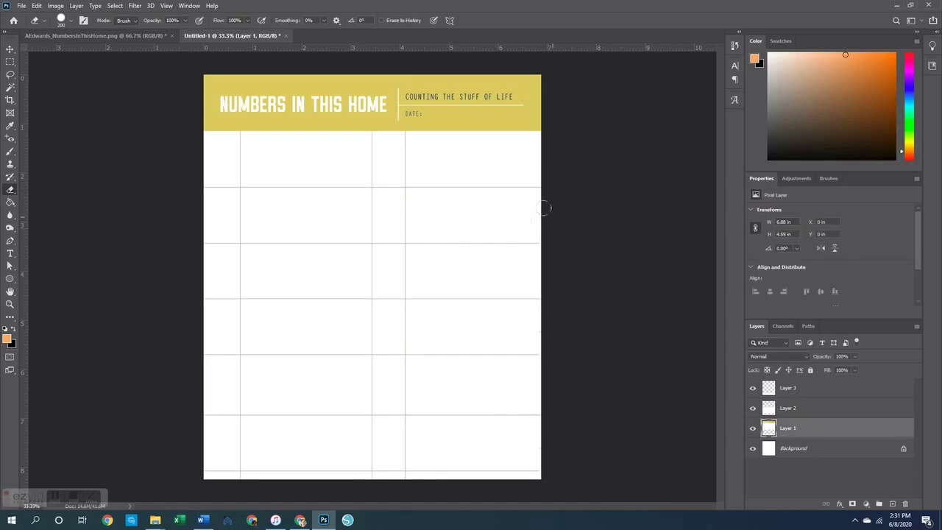
left_click(794, 406)
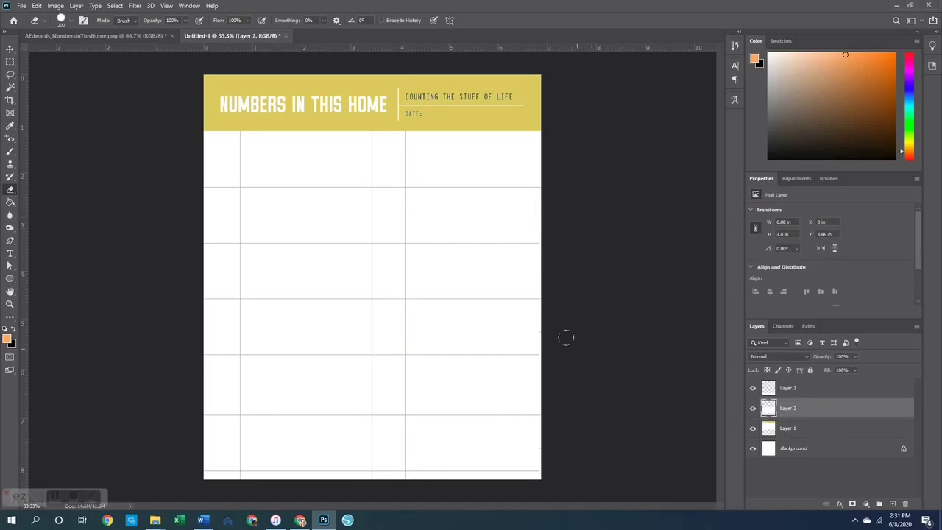
left_click(778, 390)
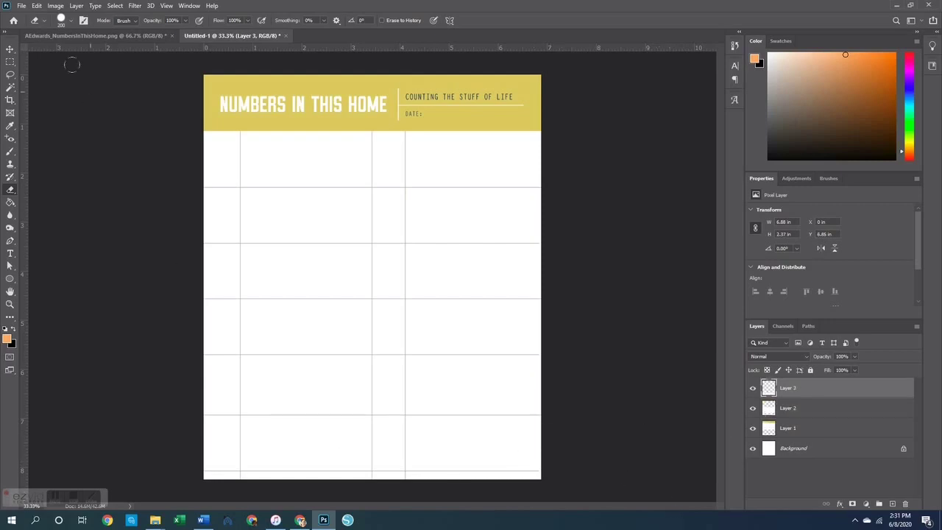
left_click(11, 50)
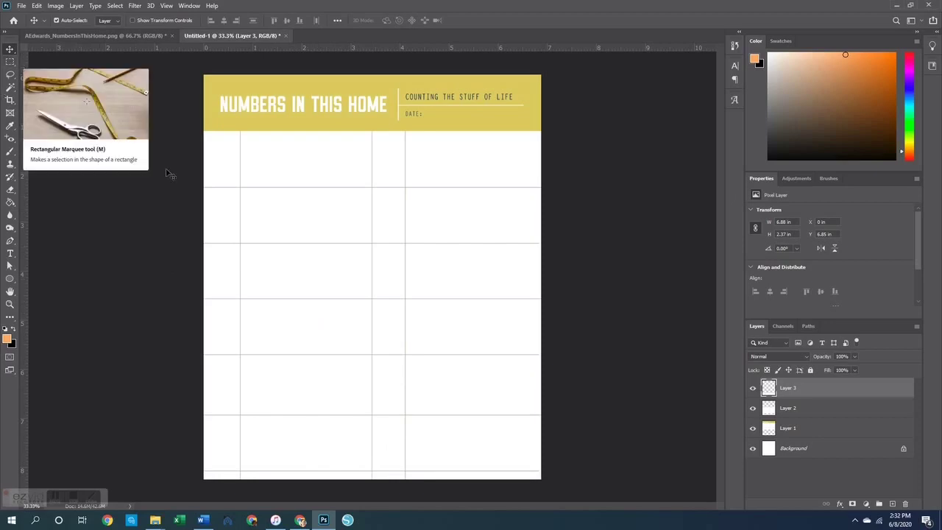
key("ctrl+shift+e")
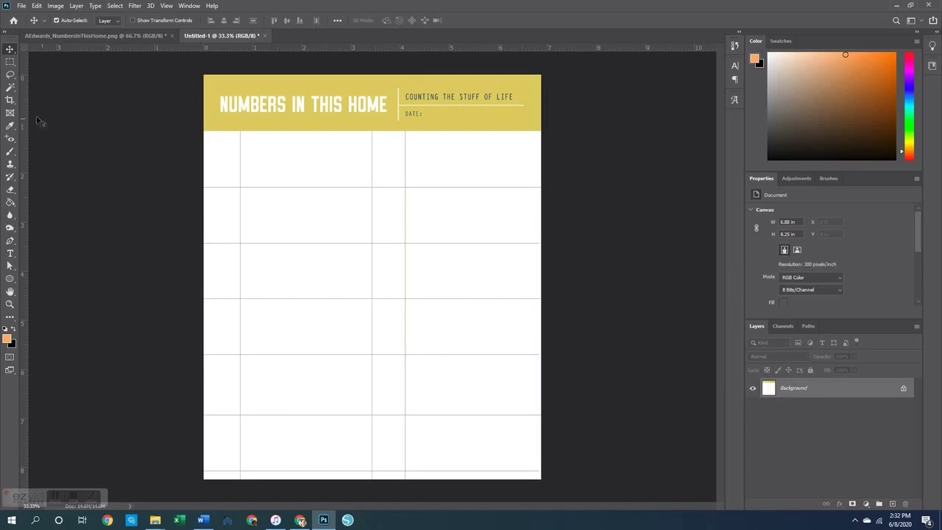
Step: Copy everything from just above the first row line to the page bottom, about 6.88 × 6 in, onto a new layer
left_click(11, 61)
left_click_drag(197, 184, 567, 487)
right_click(446, 273)
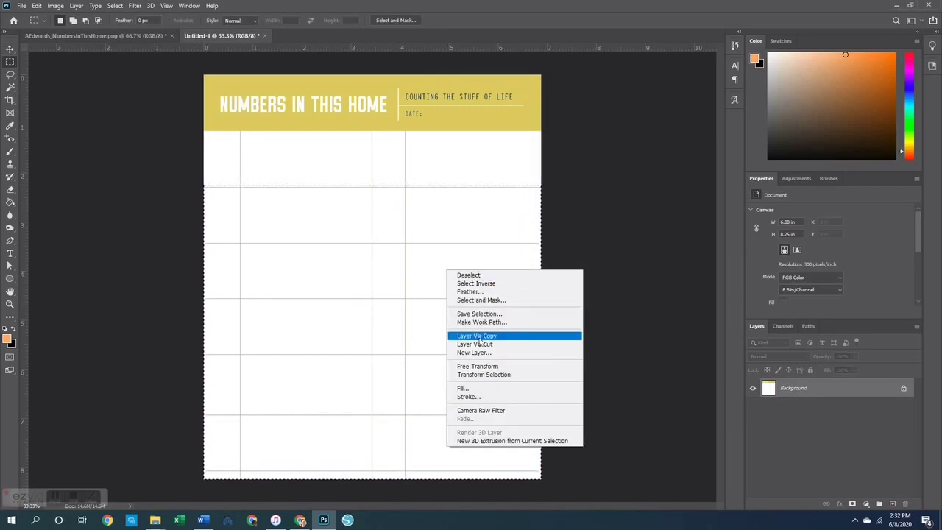
left_click(480, 334)
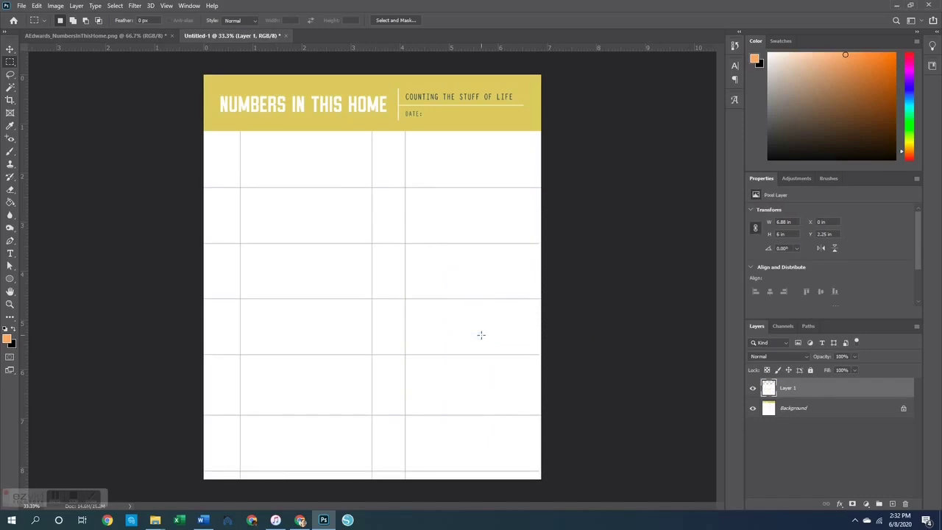
Step: Try lowering the copied rows to about Y 2.3 in, return them to Y 2.25 in, and merge them into the Background
key("v")
key("Down")
key("Down")
key("Down")
key("Down")
key("Down")
key("Down")
key("Down")
key("Down")
key("Down")
key("Down")
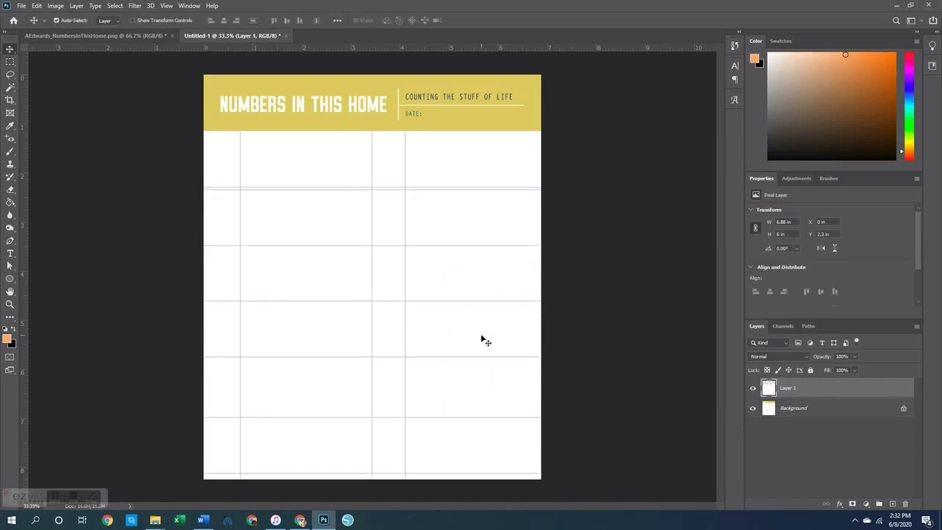
key("Up")
key("Up")
key("Up")
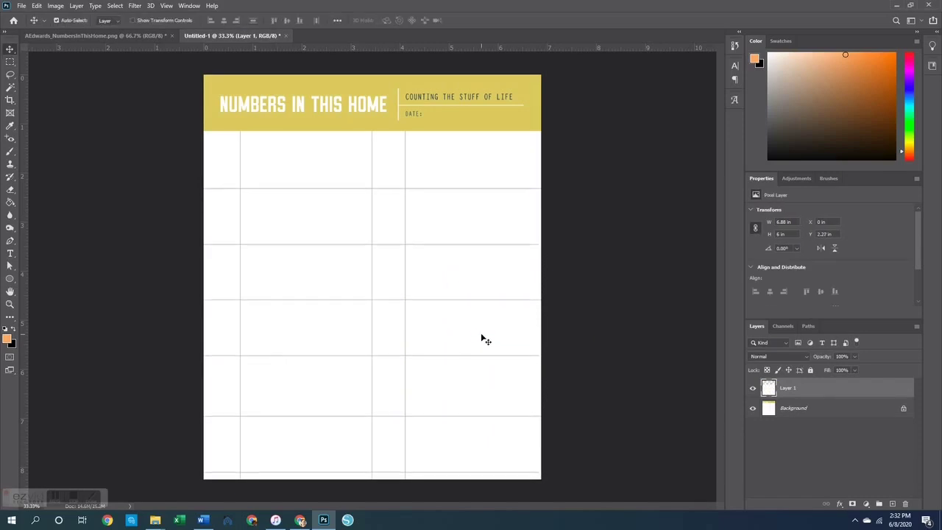
key("Up")
key("Up")
key("Up")
key("Up")
key("Up")
key("Up")
key("Up")
key("Up")
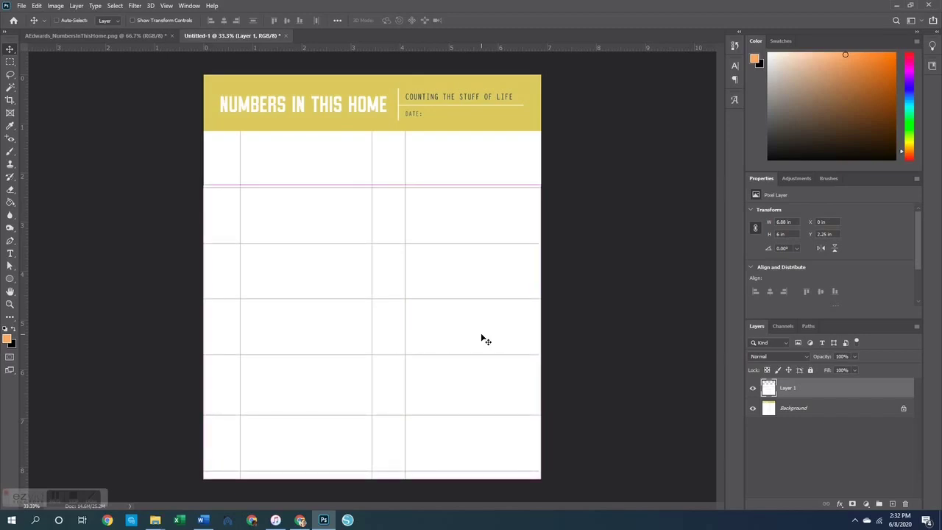
key("z")
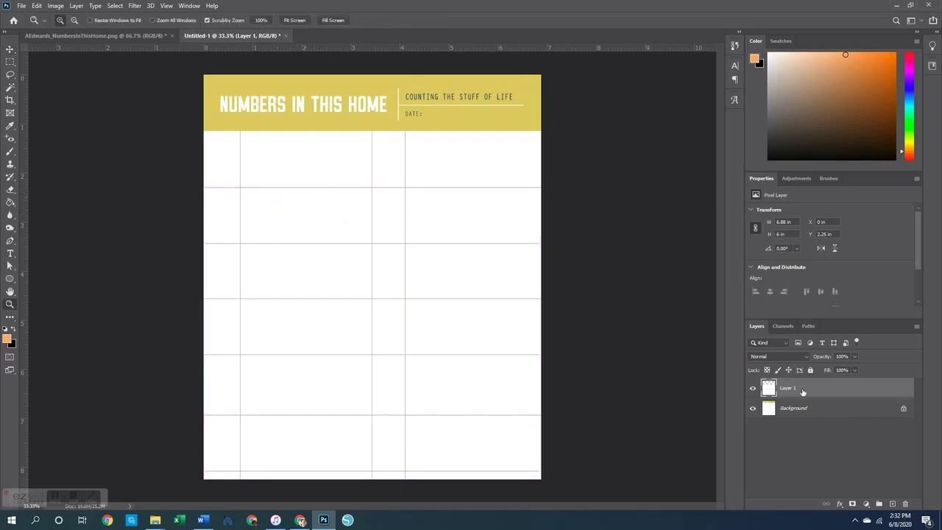
key("ctrl+e")
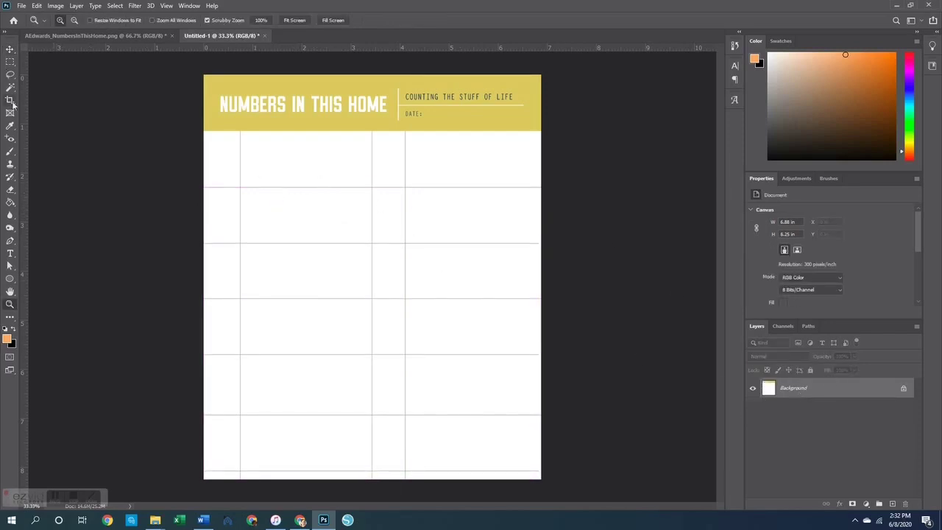
Step: Copy the grid from within the first row downward, about 6.88 × 6.6 in, onto a new layer
left_click(10, 62)
left_click_drag(192, 153, 611, 477)
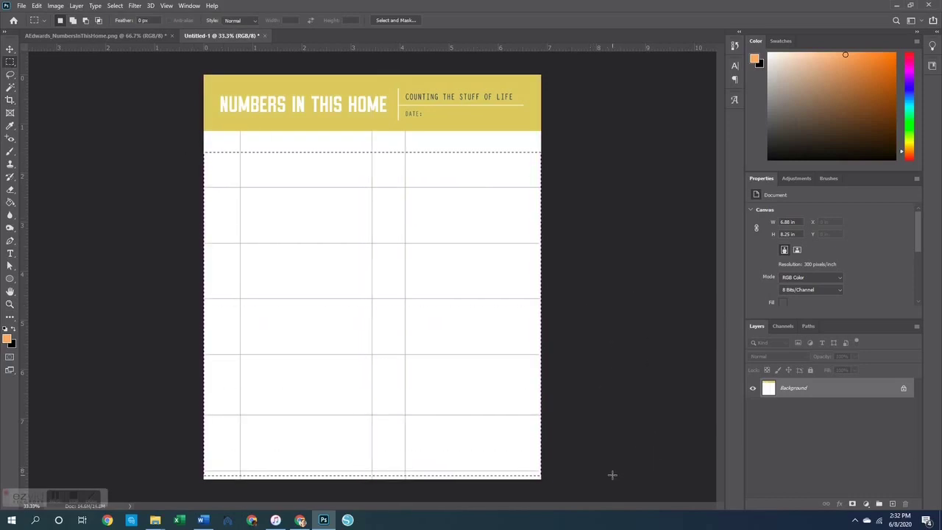
right_click(478, 337)
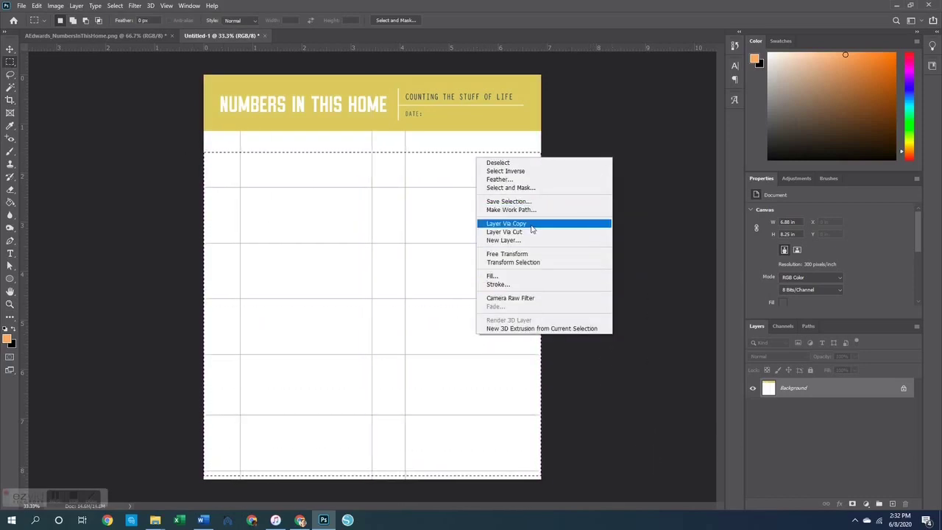
left_click(540, 223)
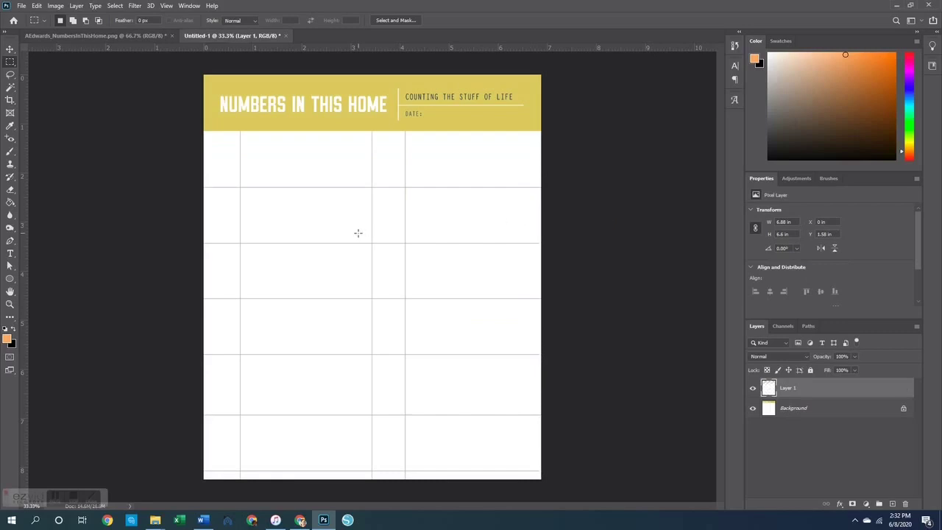
Step: Lower the copied grid section slightly to make the first row taller, and merge it into the Background
key("v")
key("shift+Down")
key("Up")
left_click(603, 202)
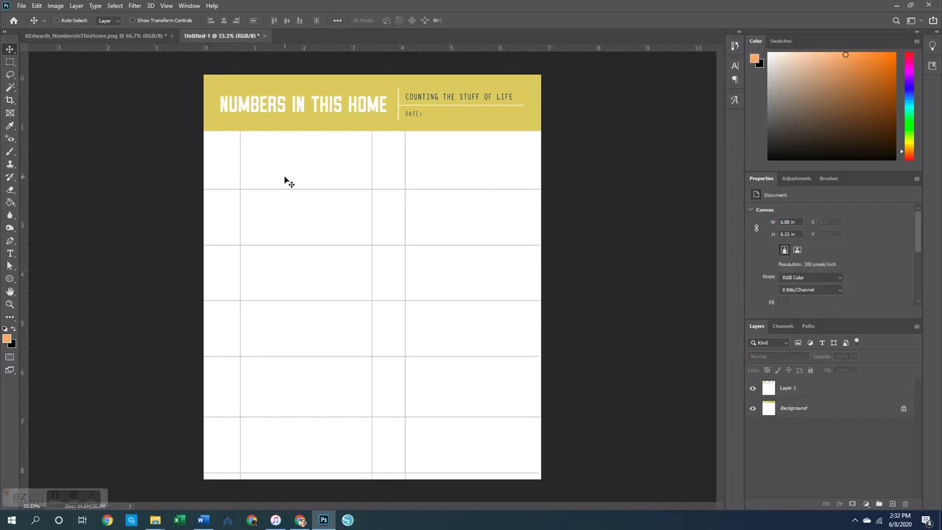
key("ctrl+e")
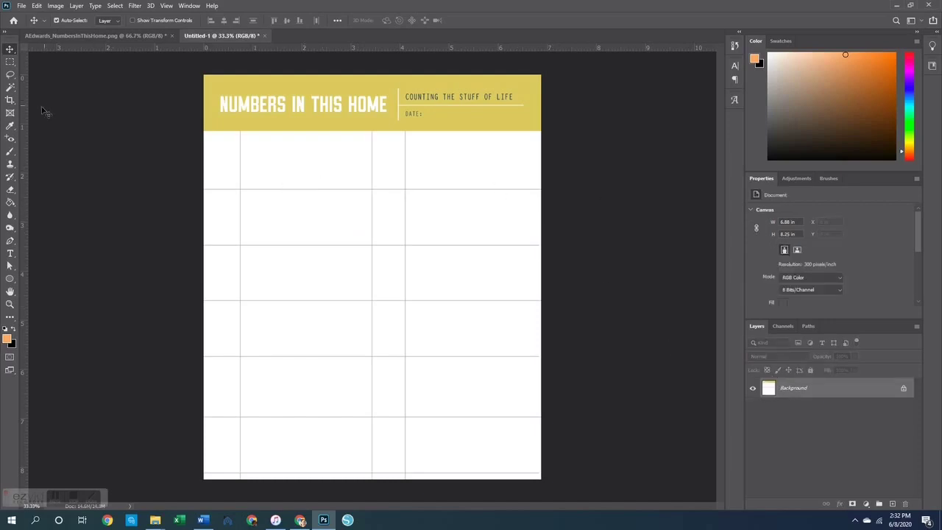
Step: Copy the grid from the middle of the second row downward, about 6.88 × 5.41 in, onto a new layer
left_click(11, 61)
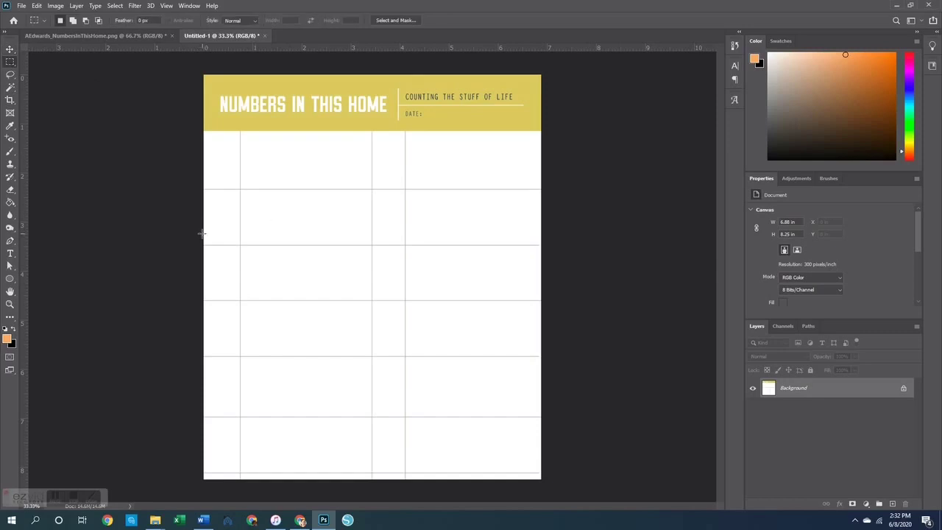
left_click_drag(194, 214, 612, 483)
right_click(448, 299)
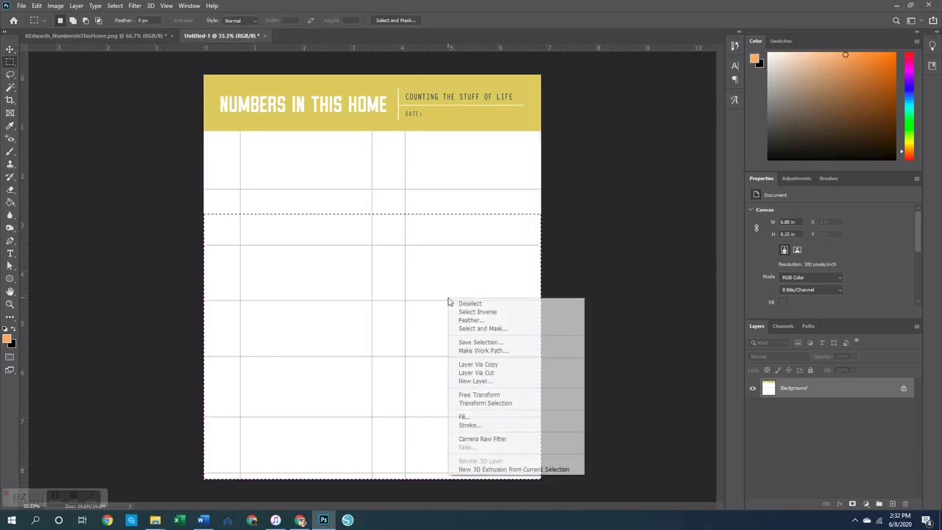
left_click(502, 373)
Step: Move the copied section down to about Y 2.89 in to make the second row taller, and merge it into the Background
key("v")
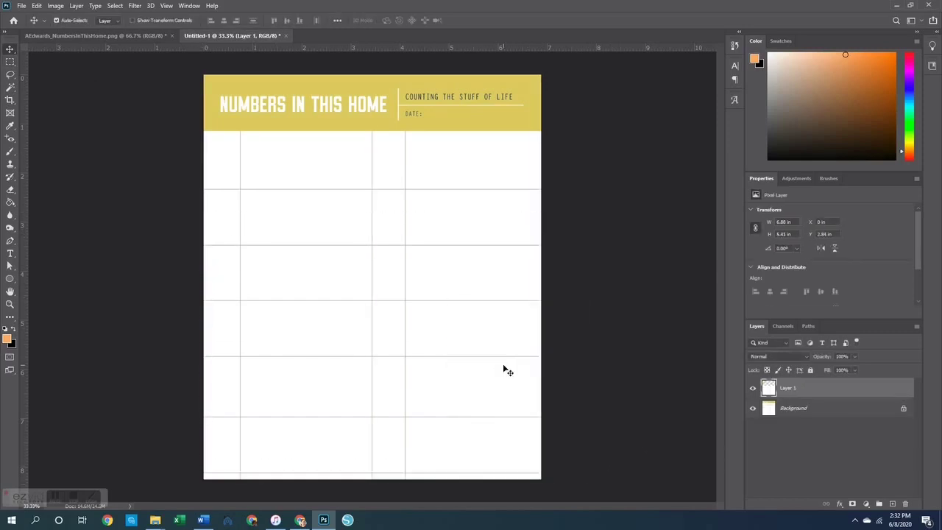
left_click_drag(504, 368, 504, 371)
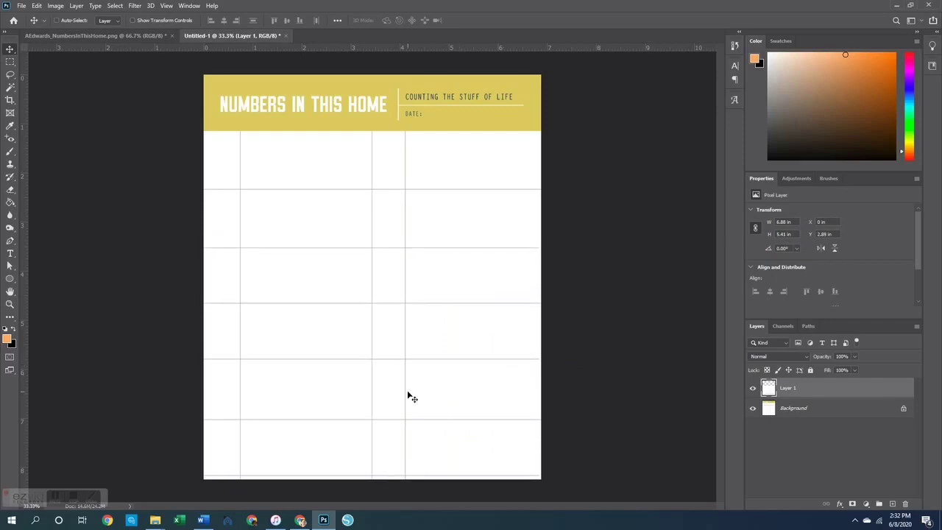
key("ctrl+e")
Step: Copy the grid from the lower part of the third row downward, about 6.88 × 3.87 in, onto a new layer
left_click(11, 61)
left_click_drag(204, 290, 580, 509)
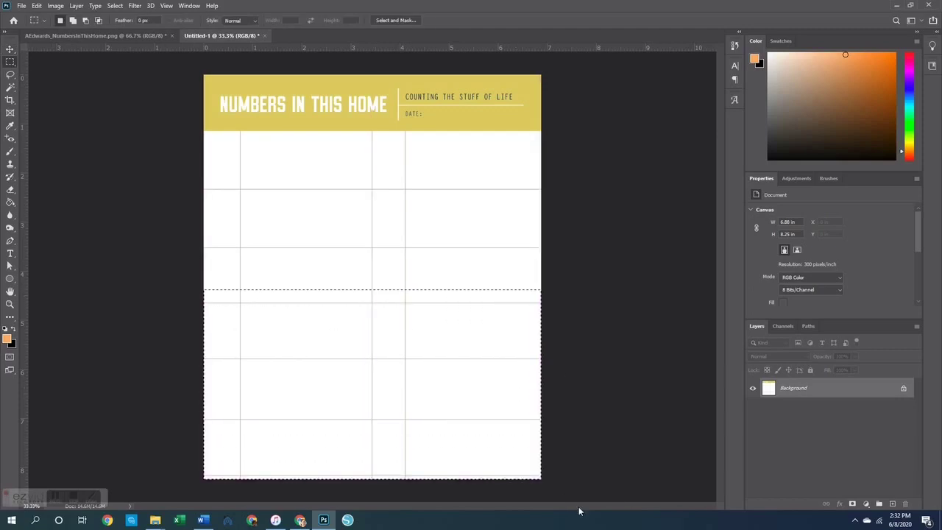
right_click(442, 390)
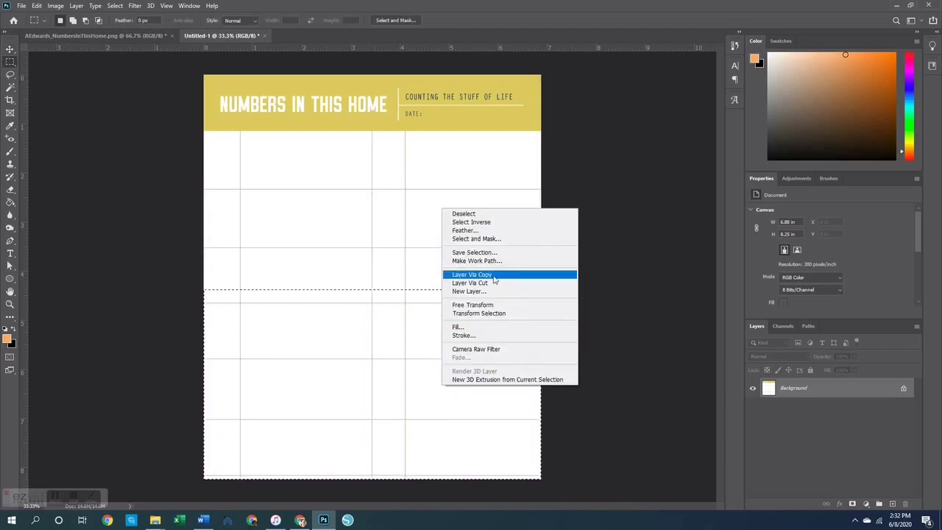
left_click(493, 275)
Step: Move the copied section down to about Y 4.42 in to make the third row taller, and merge it into the Background
key("v")
key("Down")
key("Down")
key("Down")
key("Down")
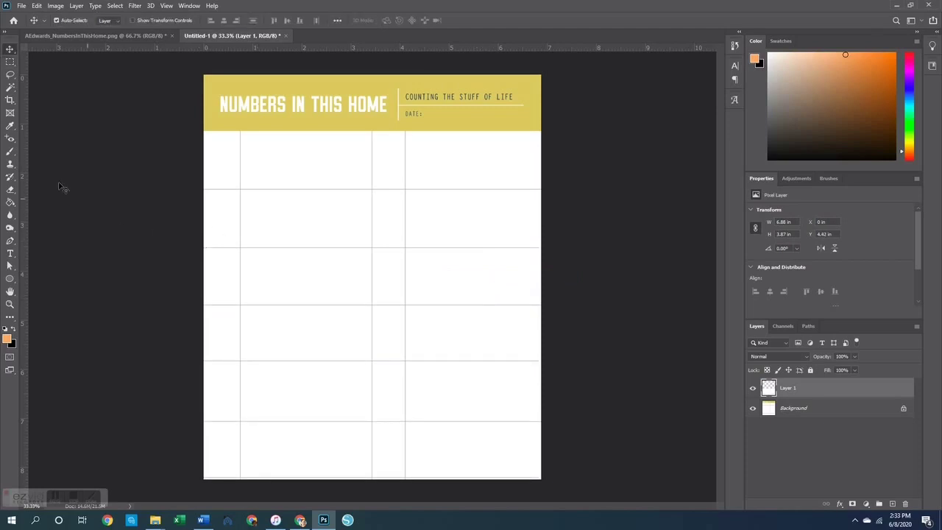
key("Delete")
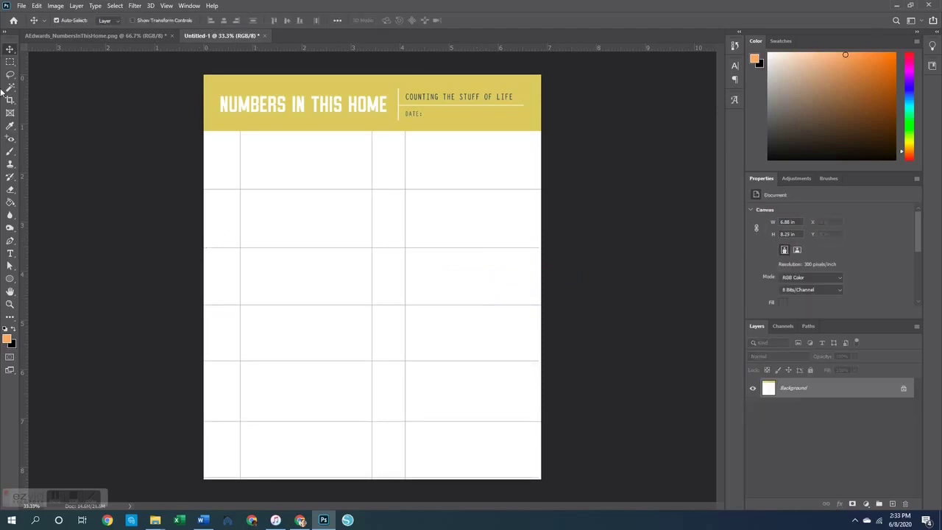
Step: Copy the grid from the middle of the fourth row downward, about 6.88 × 2.97 in, onto a new layer
left_click(11, 63)
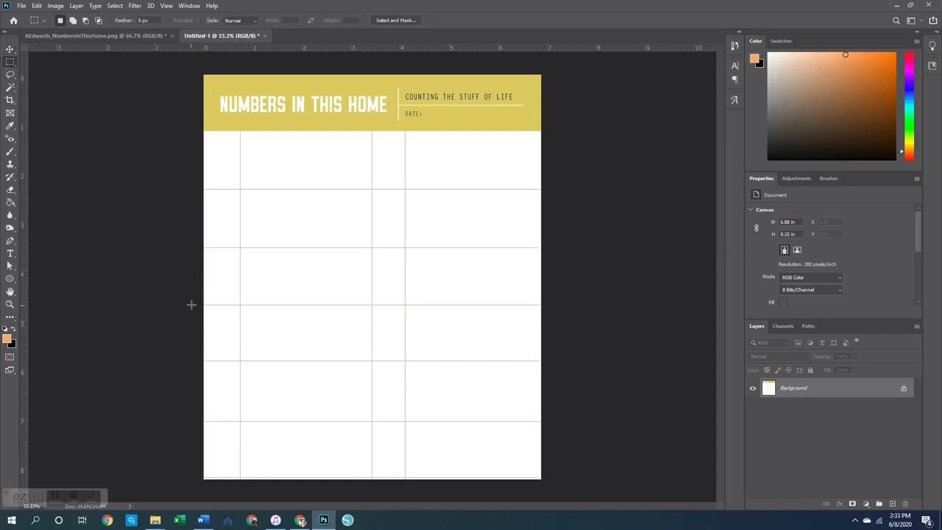
left_click_drag(197, 334, 561, 479)
right_click(459, 435)
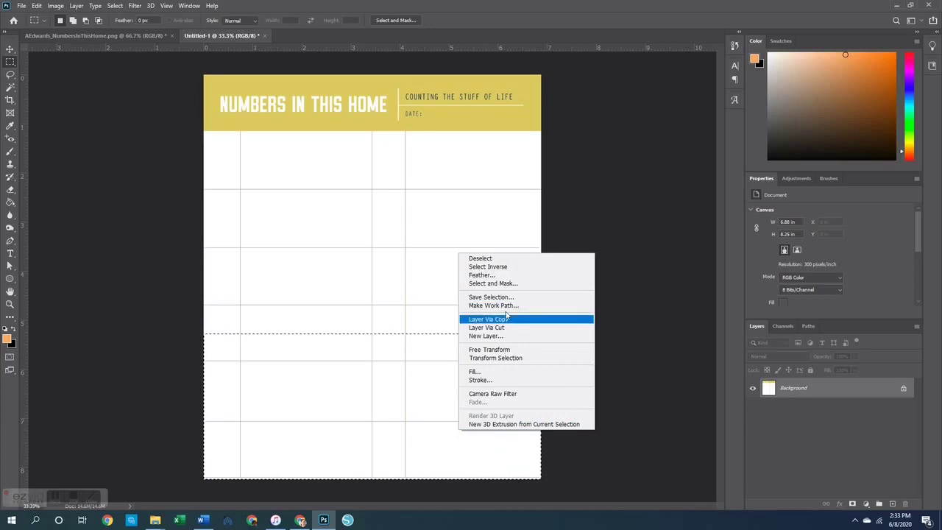
left_click(498, 319)
Step: Move the copied section down to about Y 5.32 in to make the fourth row taller, and merge it into the Background
key("v")
key("Down")
key("Down")
key("Up")
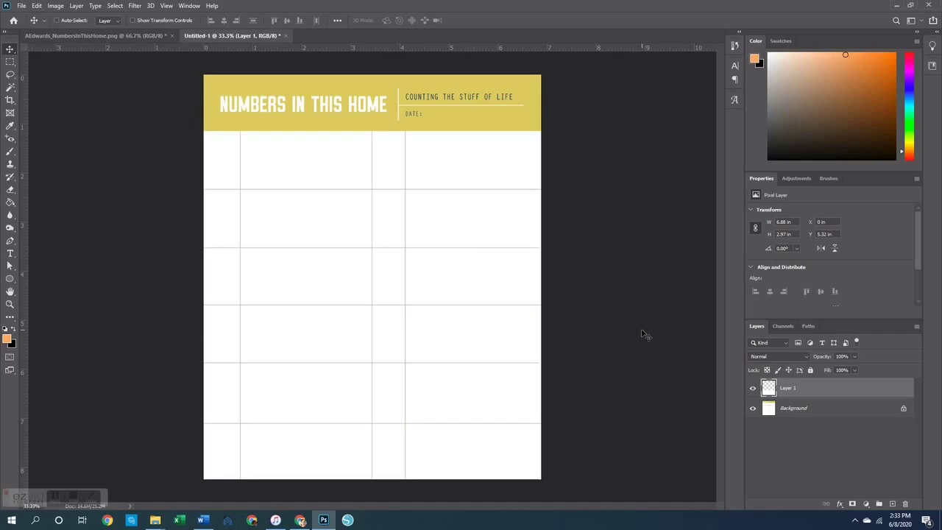
key("ctrl+e")
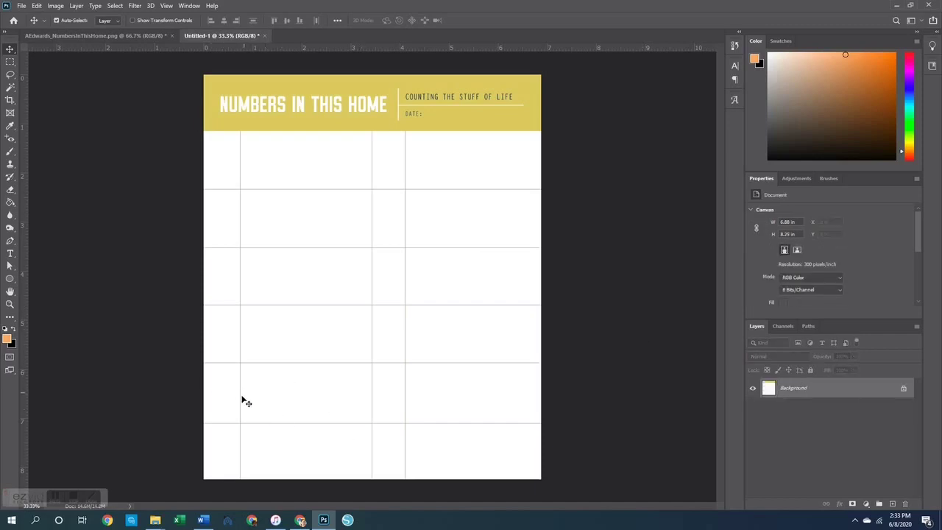
Step: Copy the grid from within the fifth row downward, about 6.88 × 2.03 in, onto a new layer
key("m")
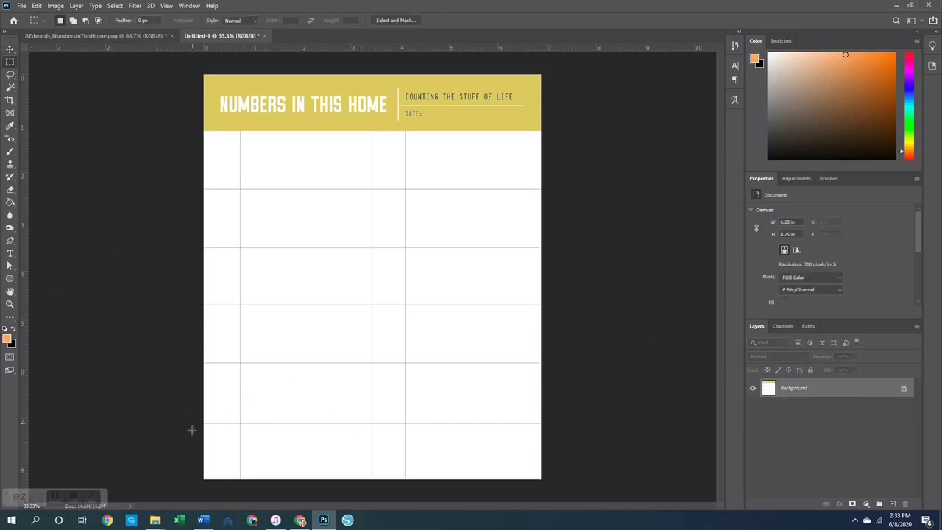
left_click_drag(196, 380, 618, 482)
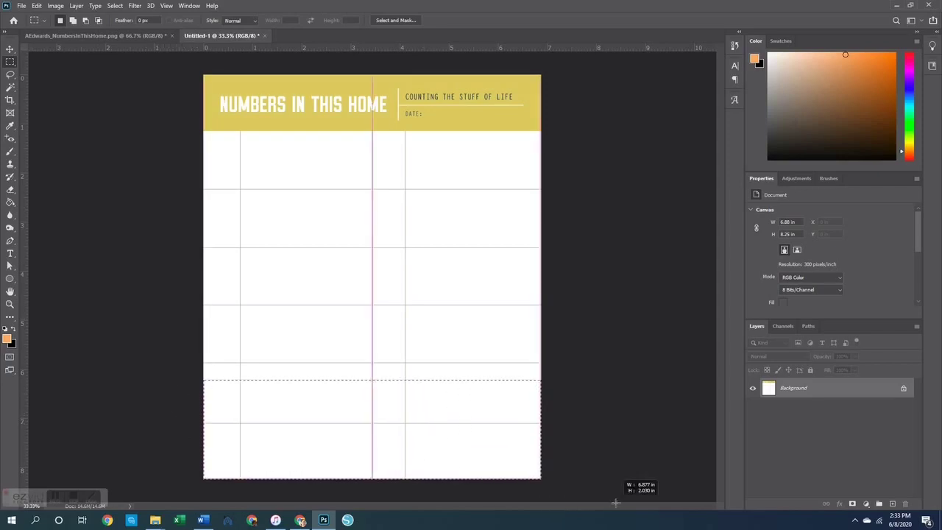
right_click(427, 452)
left_click(479, 342)
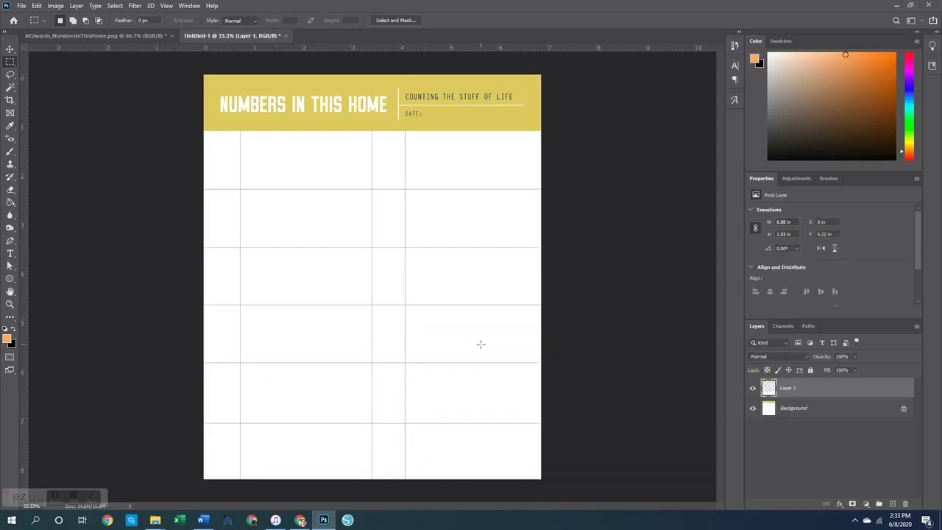
Step: Move the copied section down to about Y 6.24 in to make the fifth row taller, and merge it into the Background
key("v")
key("Down")
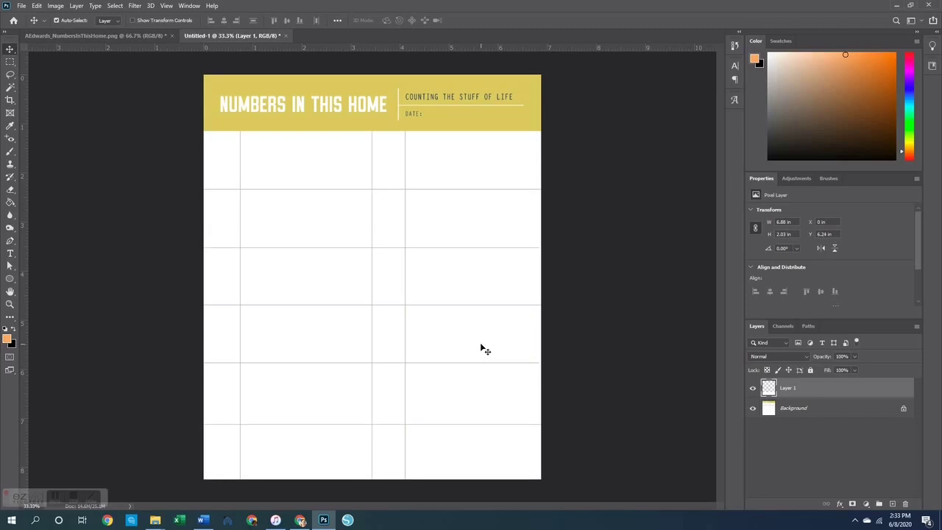
key("ctrl+e")
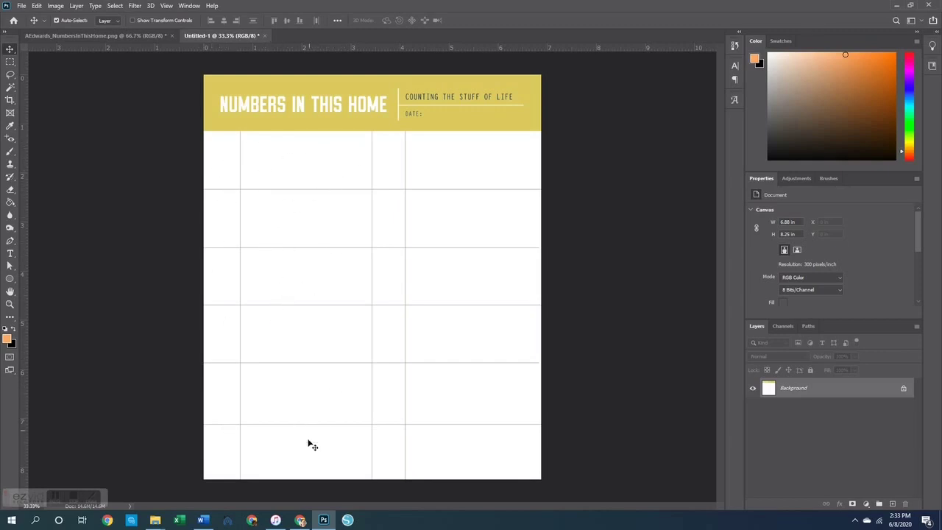
Step: Open AEdwards_0.png and bring its digit 0 into the journaling page document
key("ctrl+o")
double_click(272, 250)
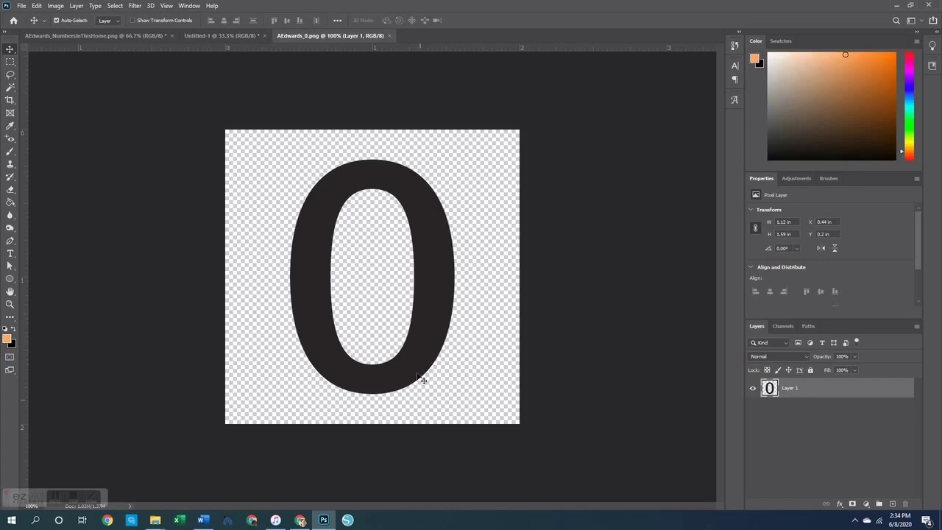
left_click_drag(218, 34, 416, 274)
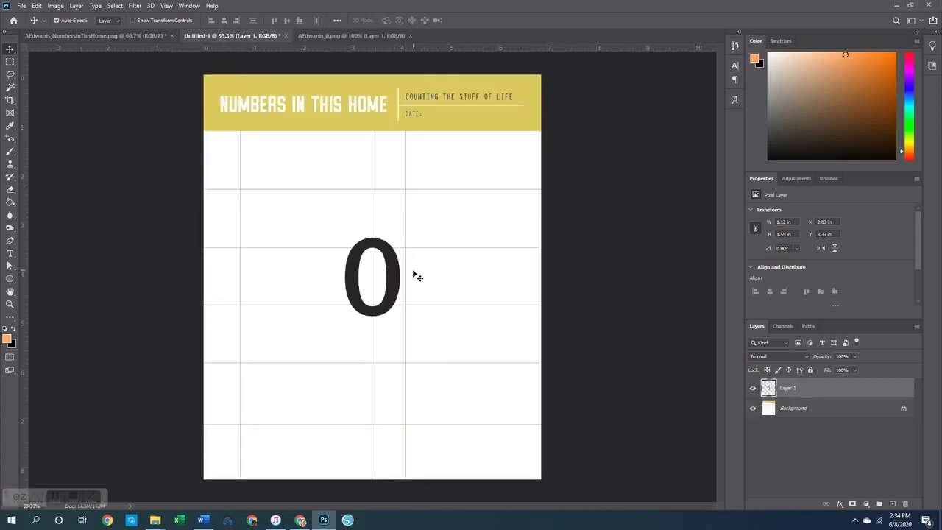
Step: Try the digit 0 scaled to about 0.38 × 0.54 in inside the first row's narrow left cell, and delete it
key("ctrl+t")
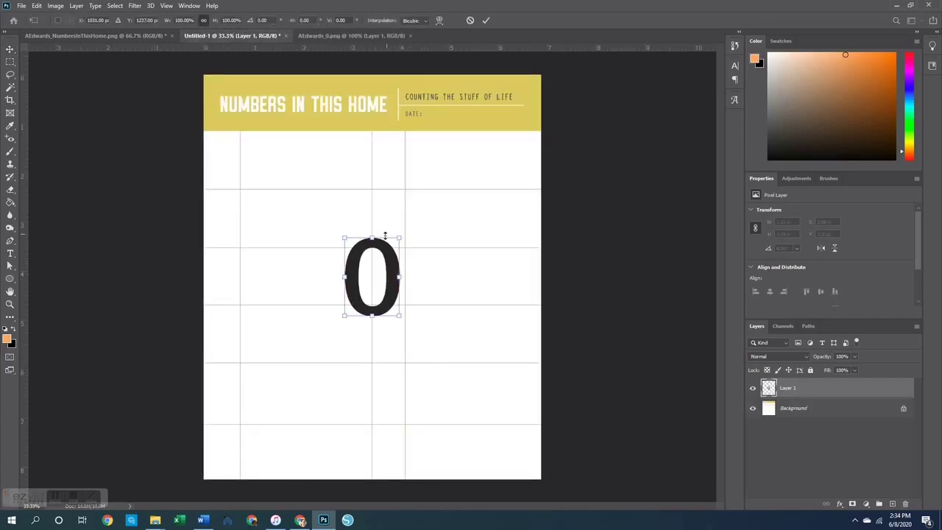
left_click_drag(371, 237, 372, 287)
key("Return")
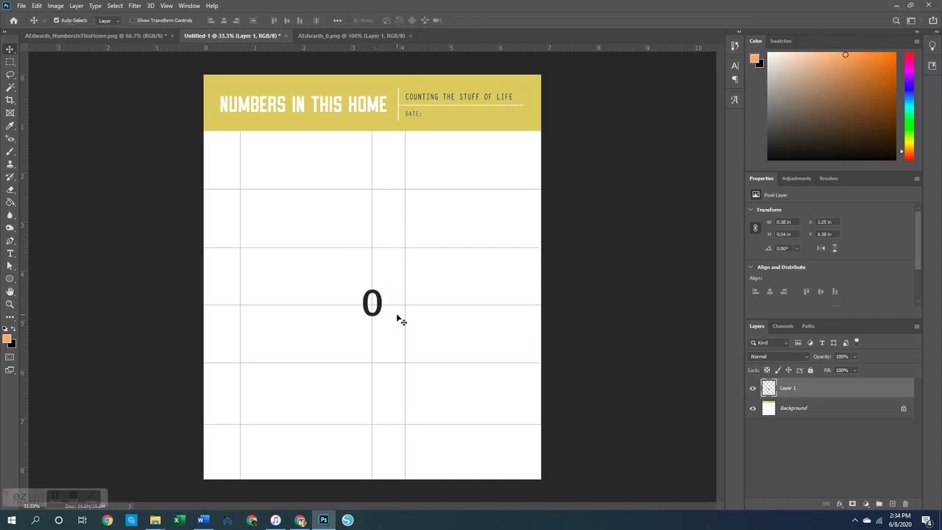
left_click_drag(383, 310, 231, 168)
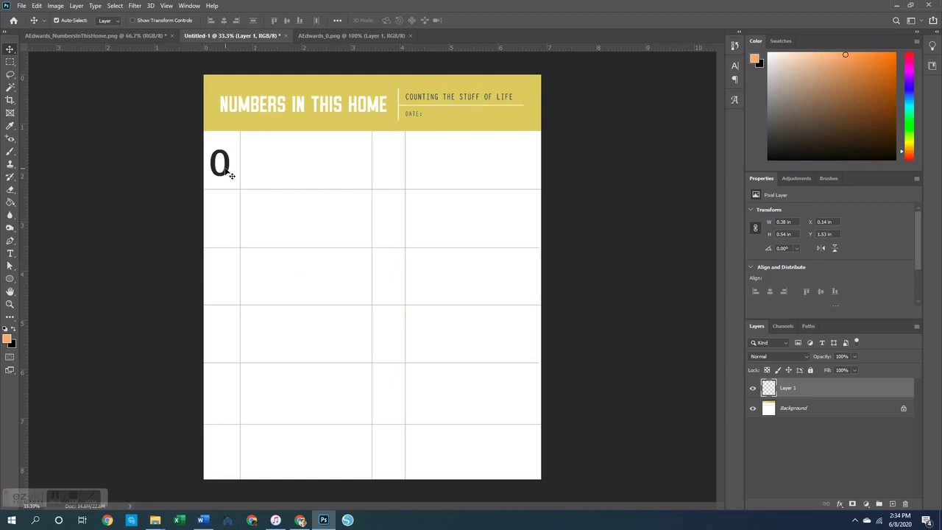
key("Delete")
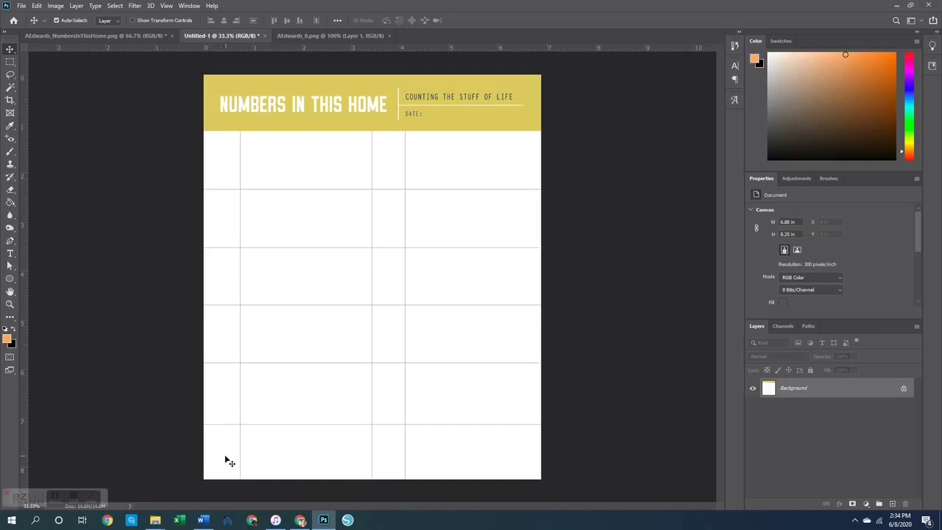
left_click(10, 63)
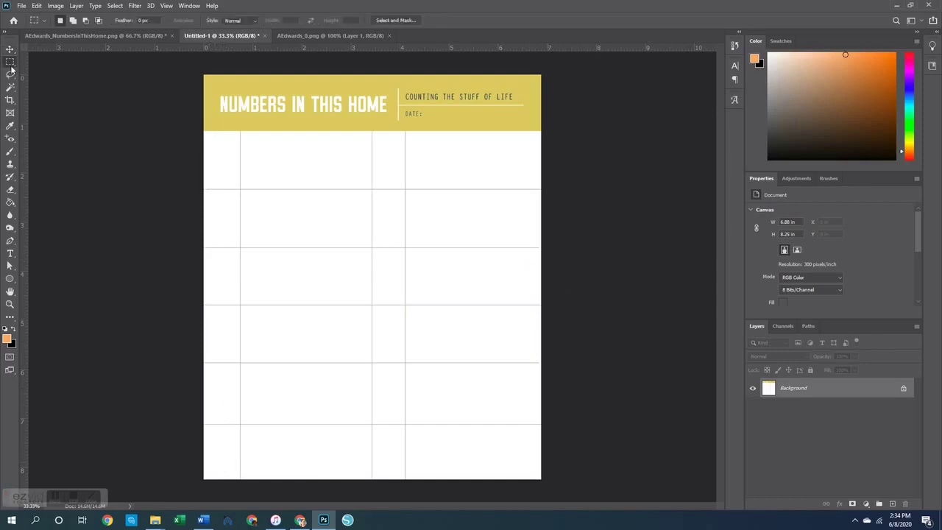
left_click_drag(213, 74, 617, 480)
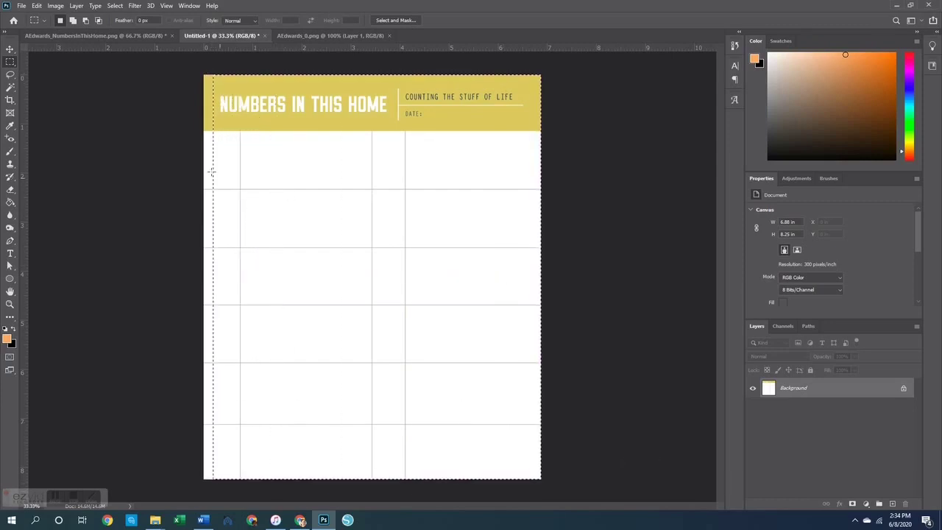
left_click(10, 49)
key("ctrl+d")
Step: Select the whole page, 6.88 × 8.25 in, and copy it onto a new layer
key("m")
left_click_drag(199, 67, 688, 482)
right_click(341, 267)
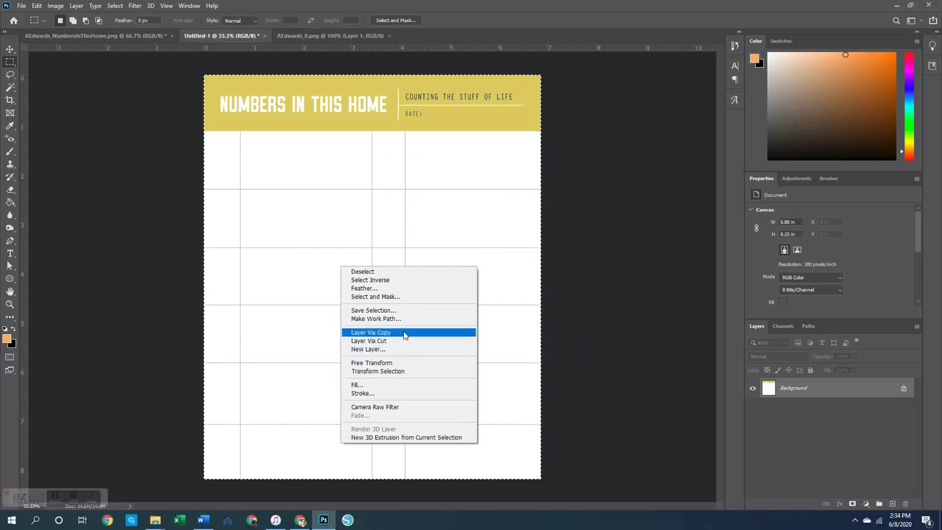
left_click(405, 332)
Step: Shift the copied page right to about X 0.29 in to widen the first column, and merge it into the Background
left_click(10, 51)
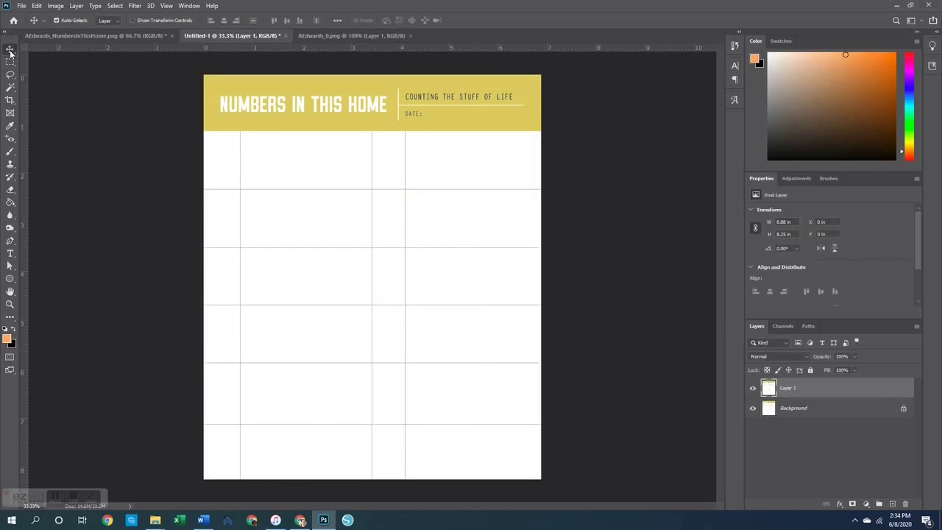
key("Right")
key("Right")
key("Right")
key("Right")
key("Right")
key("Right")
key("Right")
key("Right")
key("Right")
key("Right")
key("Right")
key("Right")
key("Right")
key("Right")
key("Right")
key("Right")
key("Right")
key("Right")
key("Right")
key("Right")
key("Right")
key("Right")
key("Right")
key("Right")
key("Right")
key("Right")
key("Right")
key("Right")
key("Right")
key("Right")
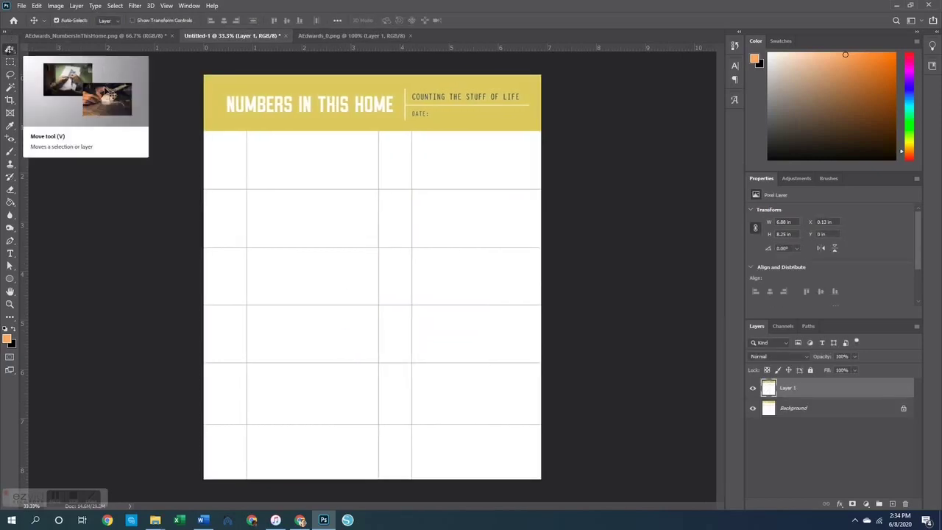
key("Left")
key("Left")
key("Left")
key("Left")
key("Left")
key("Left")
key("Left")
key("Left")
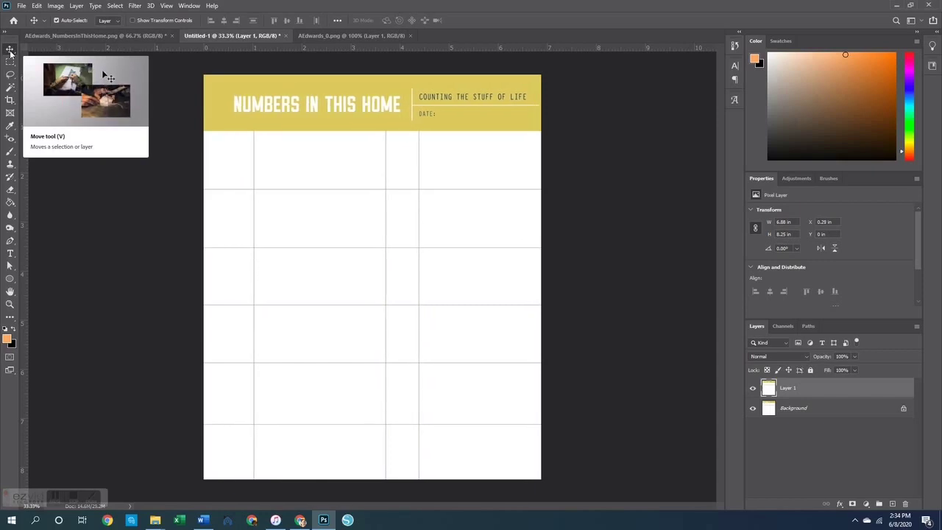
left_click(608, 167)
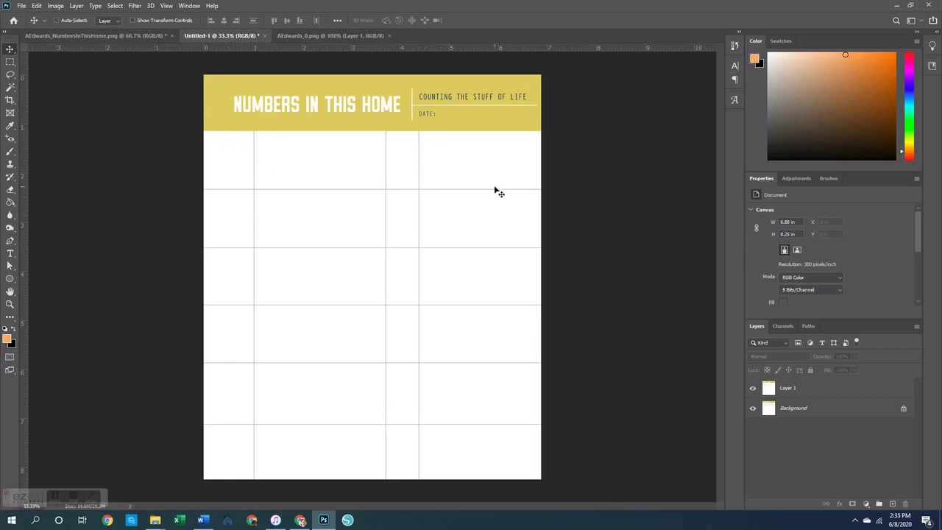
key("ctrl+shift+e")
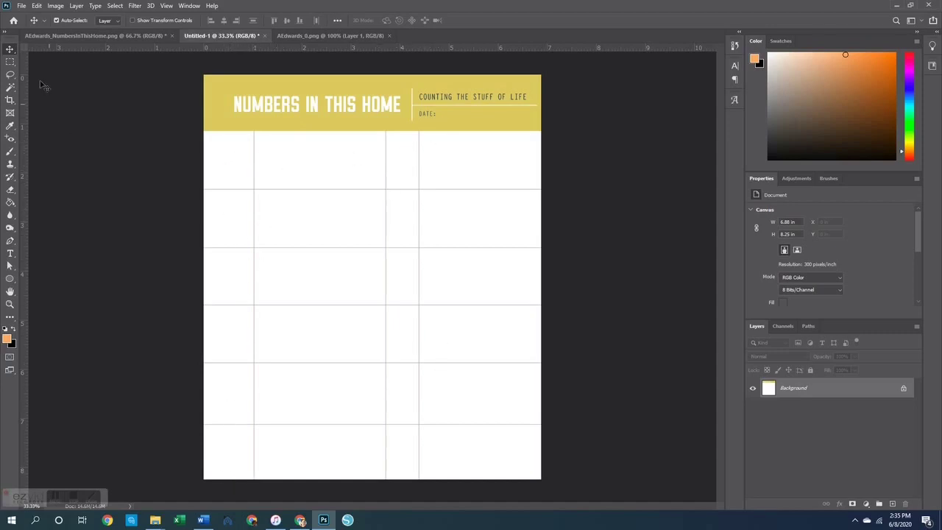
Step: Copy the whole grid from the header's lower edge downward, about 6.88 × 7.29 in, onto a new layer
left_click(10, 61)
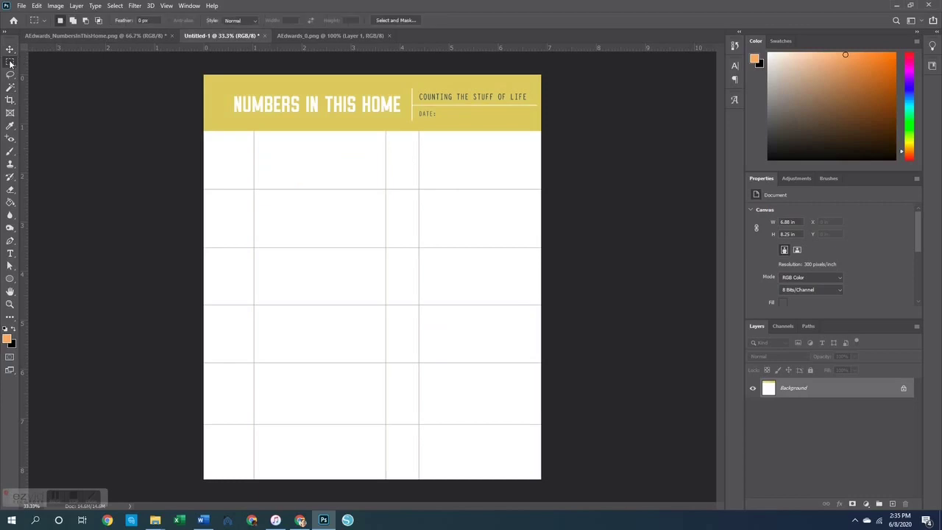
left_click_drag(199, 119, 591, 167)
left_click(195, 124)
left_click_drag(195, 124, 633, 493)
right_click(324, 330)
left_click(353, 392)
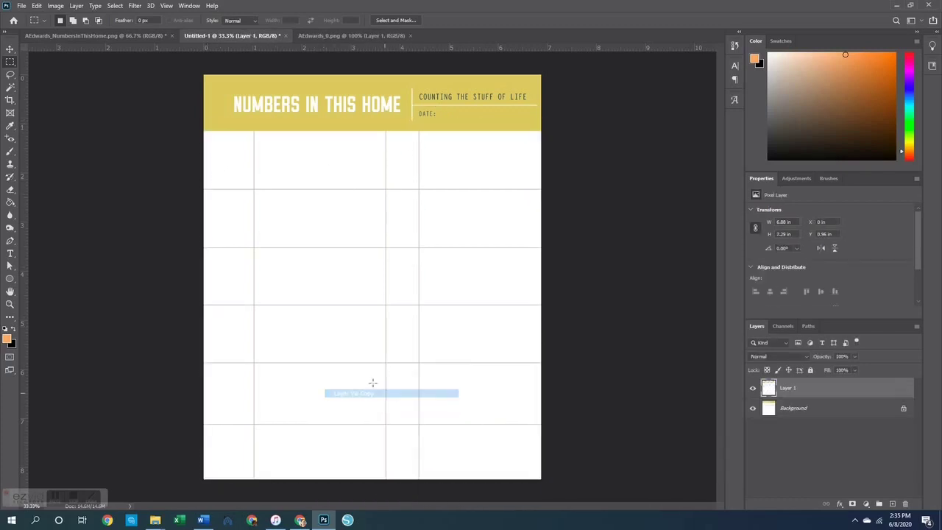
Step: Shift the copied grid right to about X 0.32 in to widen the first column further, and merge it into the Background
left_click(9, 50)
key("Right")
key("Right")
key("Right")
key("Right")
key("Right")
key("Right")
key("Right")
key("Right")
key("Right")
key("Right")
key("Right")
key("Right")
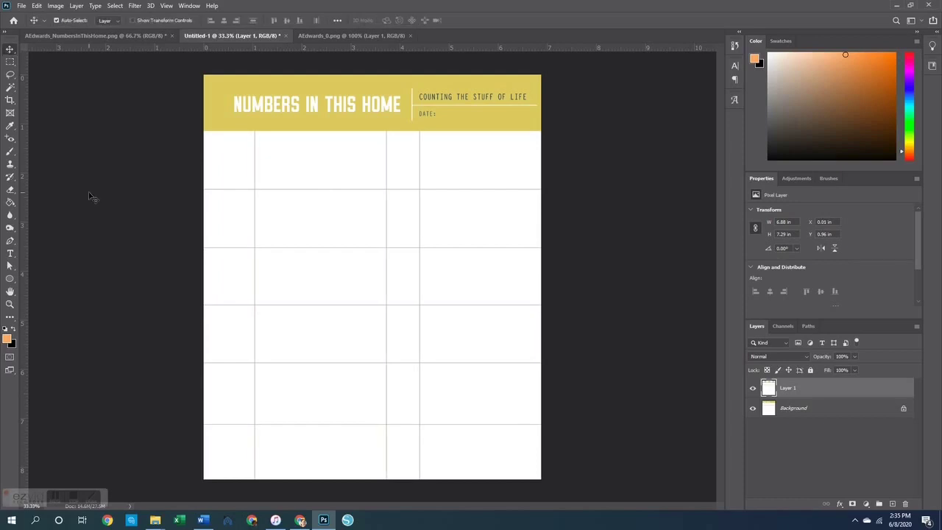
key("shift+Right")
key("shift+Right")
key("shift+Right")
key("shift+Right")
key("shift+Right")
key("shift+Right")
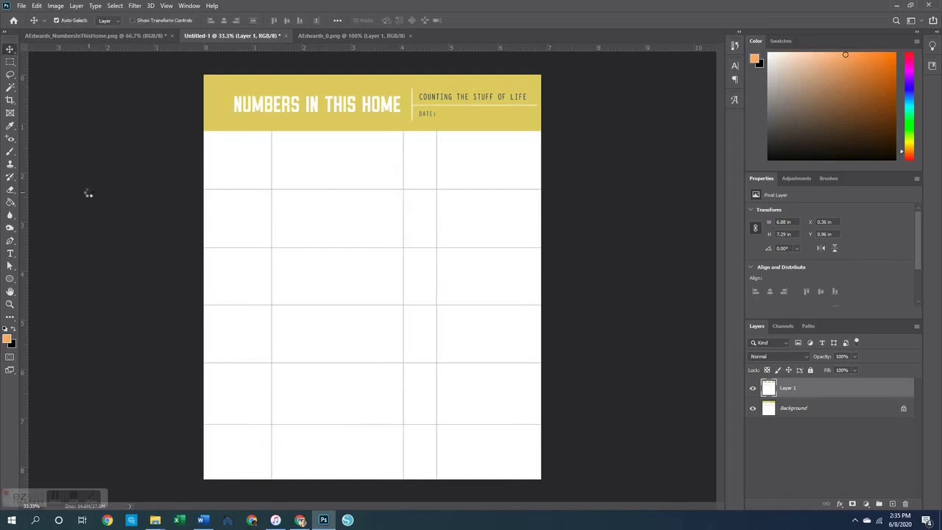
key("Left")
key("Left")
key("Left")
key("Left")
key("Left")
key("Left")
key("Left")
key("Left")
key("Left")
key("Left")
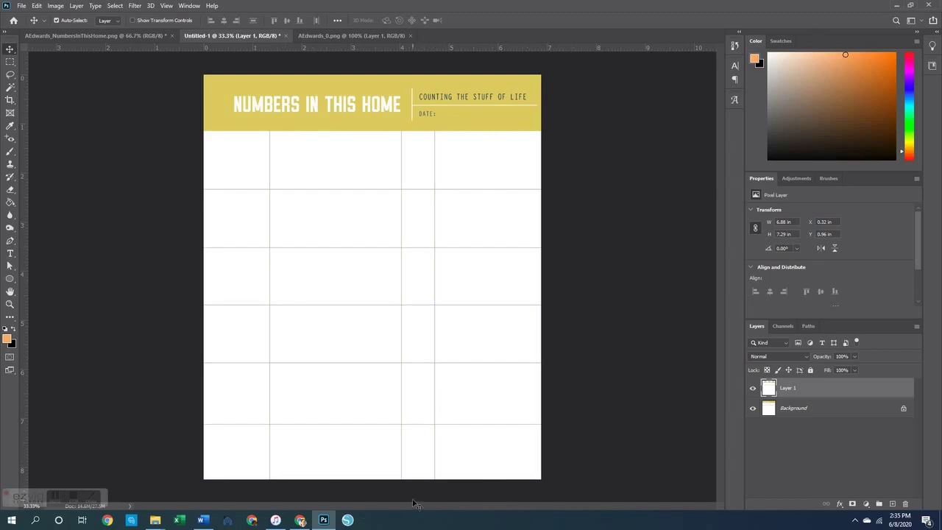
key("ctrl+e")
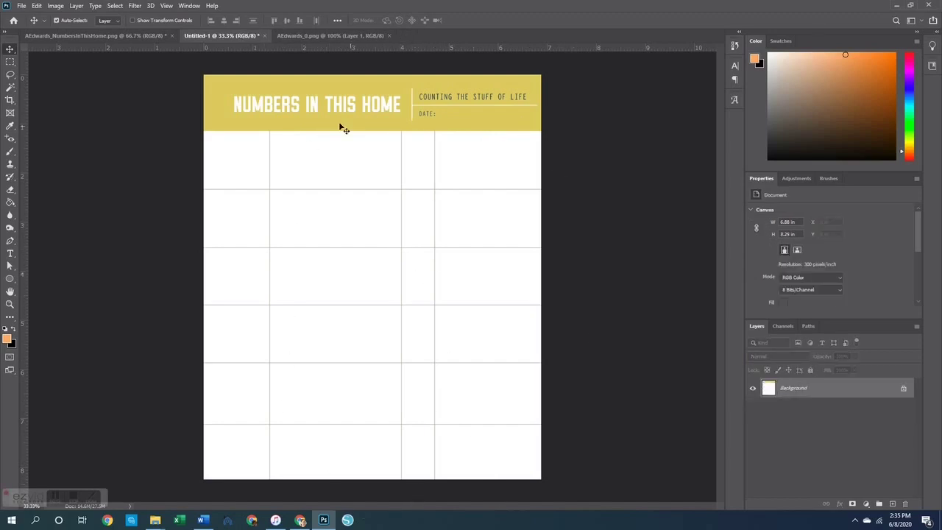
Step: Copy a full-height grid strip around the second vertical line, about 1.38 × 7.25 in, onto a new layer
left_click(11, 61)
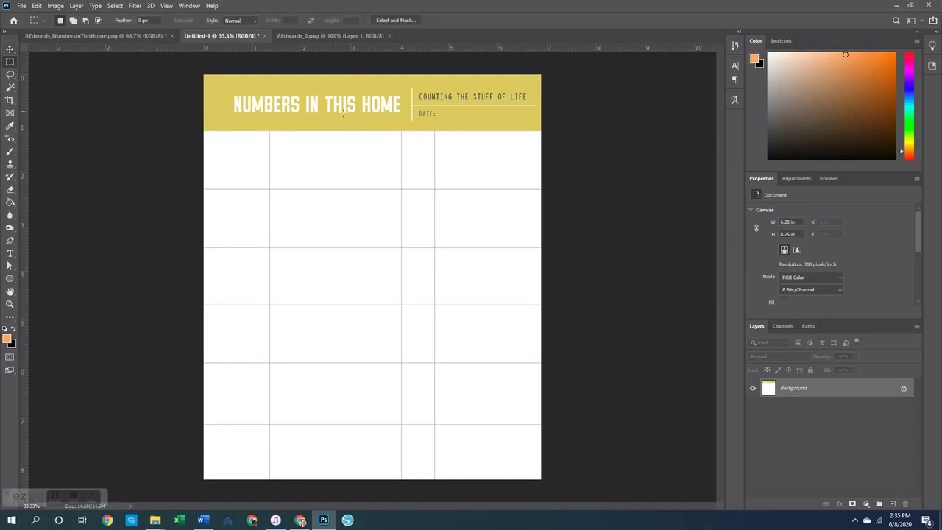
left_click_drag(363, 124, 431, 482)
right_click(402, 280)
left_click(434, 346)
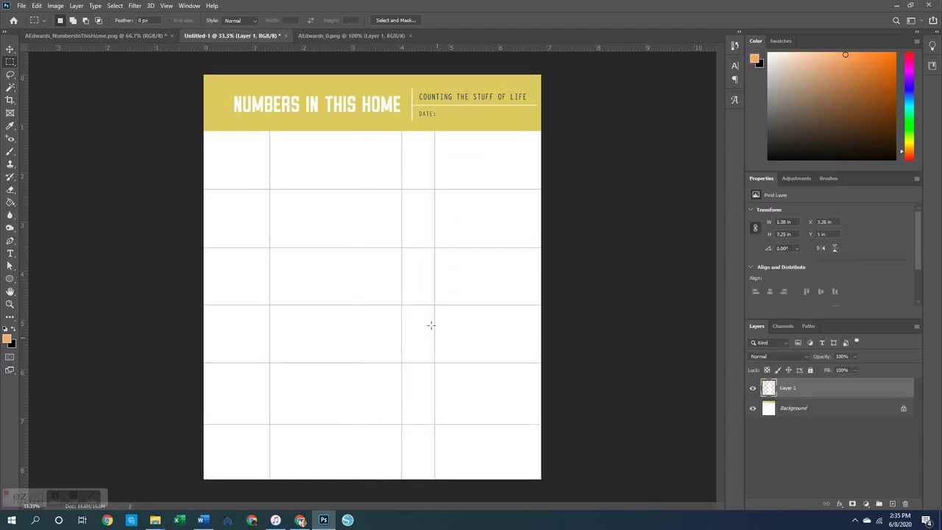
Step: Shift the copied strip left to about X 2.69 in to widen the third column, and merge it into the Background
left_click(11, 50)
key("shift+Left")
key("shift+Left")
key("shift+Left")
key("shift+Left")
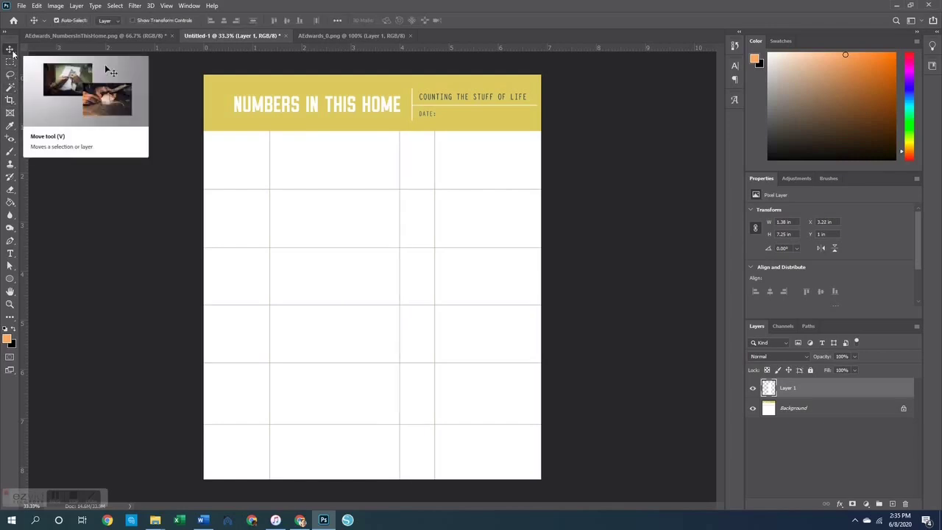
key("shift+Left")
key("shift+Left")
key("shift+Left")
key("shift+Left")
key("shift+Left")
key("shift+Left")
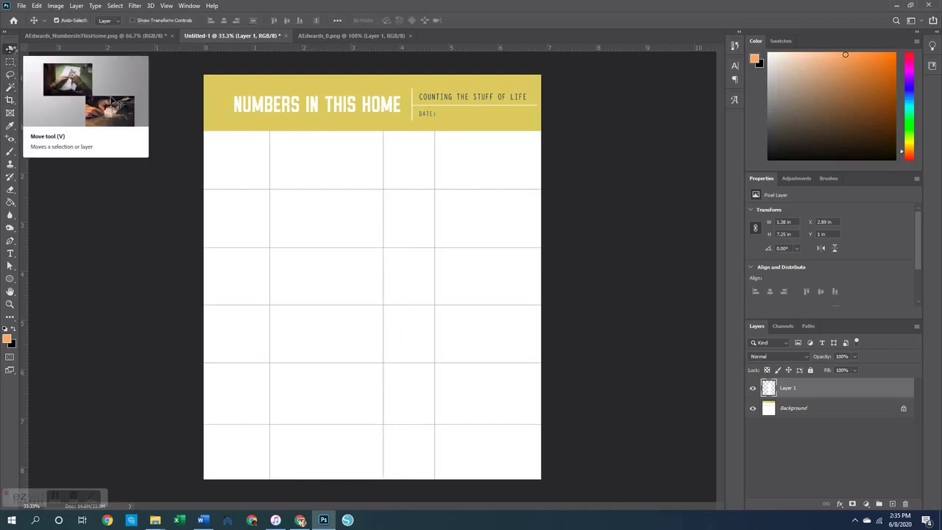
key("Left")
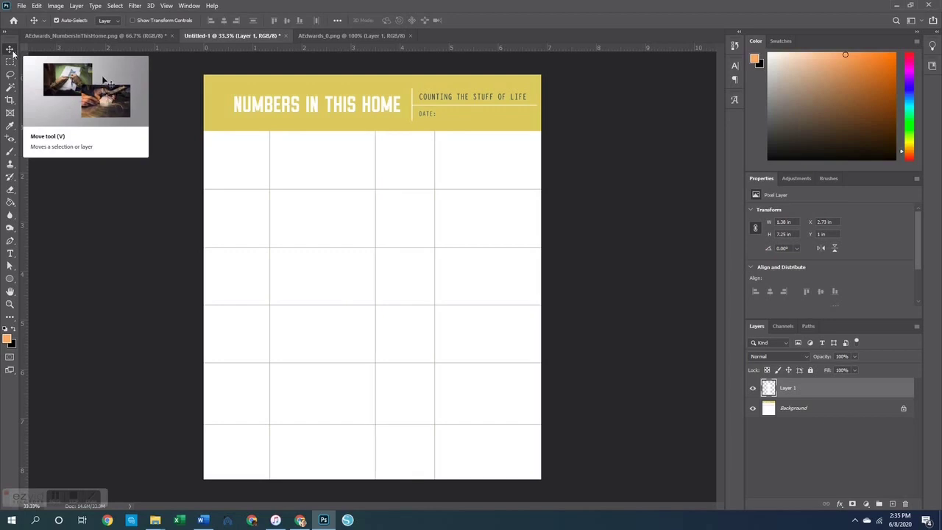
key("Left")
key("Left")
key("Left")
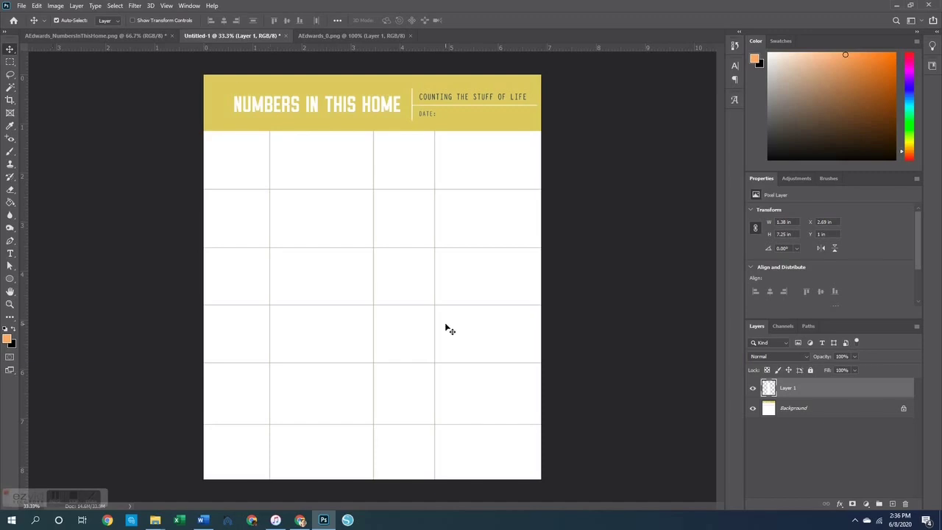
key("Delete")
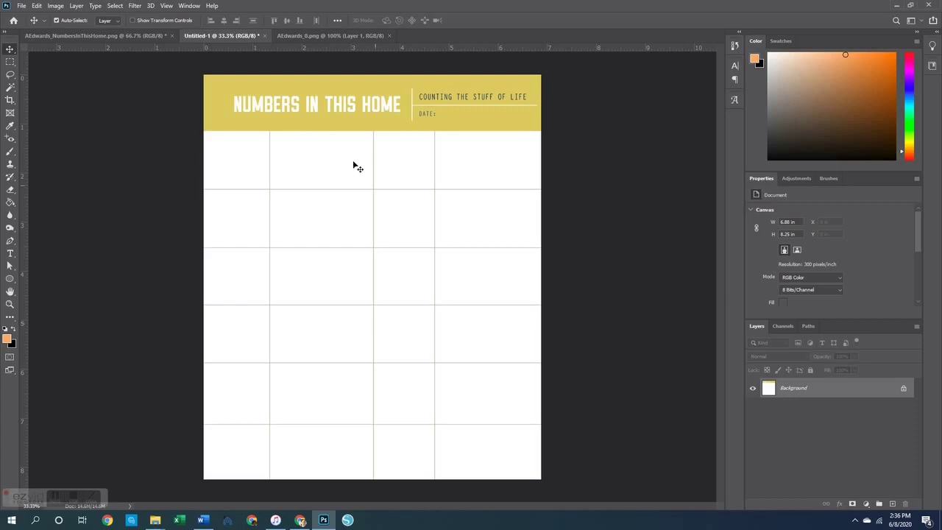
Step: Add black (000000) placeholder text boxes to the second column's first two rows, about 1.81 × 0.93 in and 1.73 × 0.96 in
left_click(10, 253)
left_click_drag(277, 137, 365, 181)
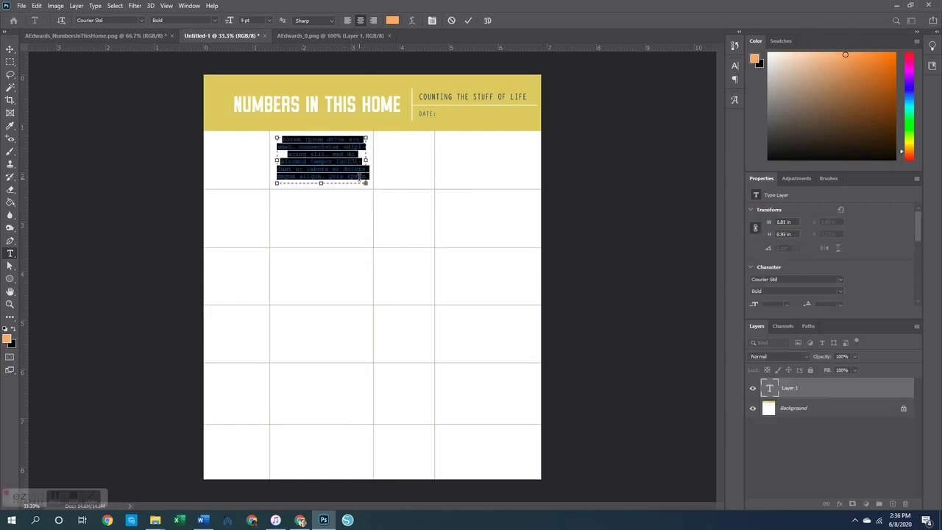
left_click(7, 339)
left_click_drag(662, 243, 533, 394)
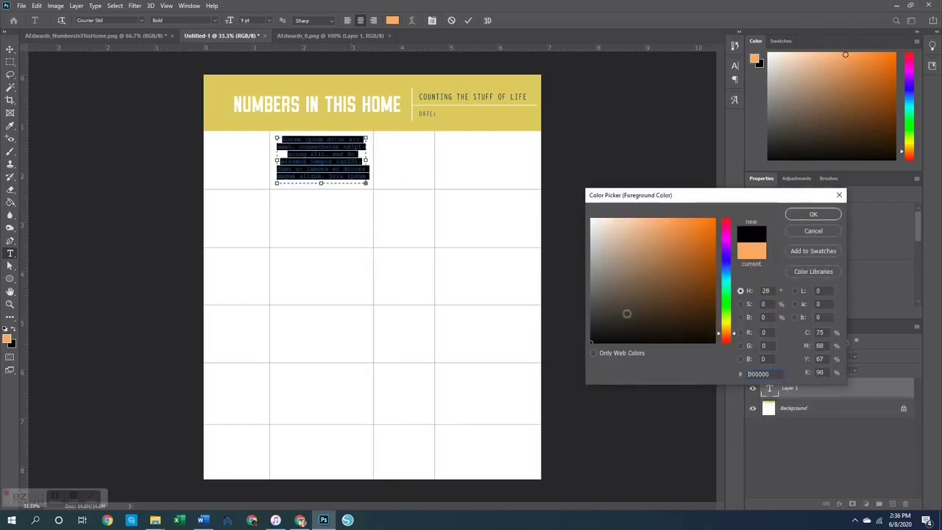
left_click(804, 215)
key("Escape")
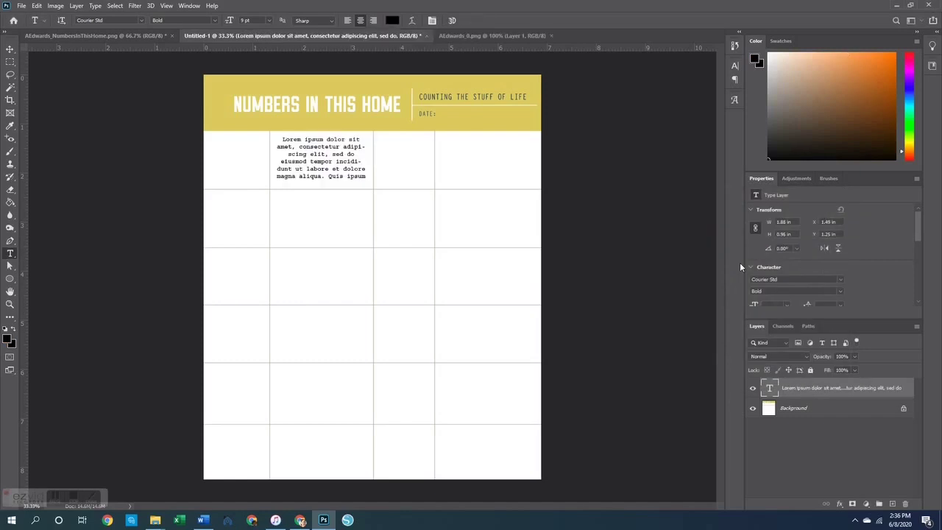
left_click_drag(280, 195, 365, 245)
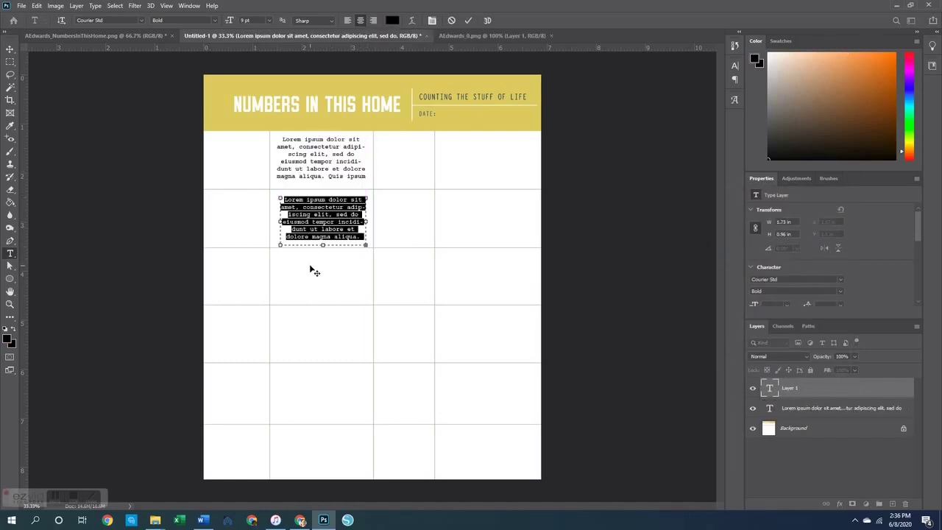
left_click(315, 271)
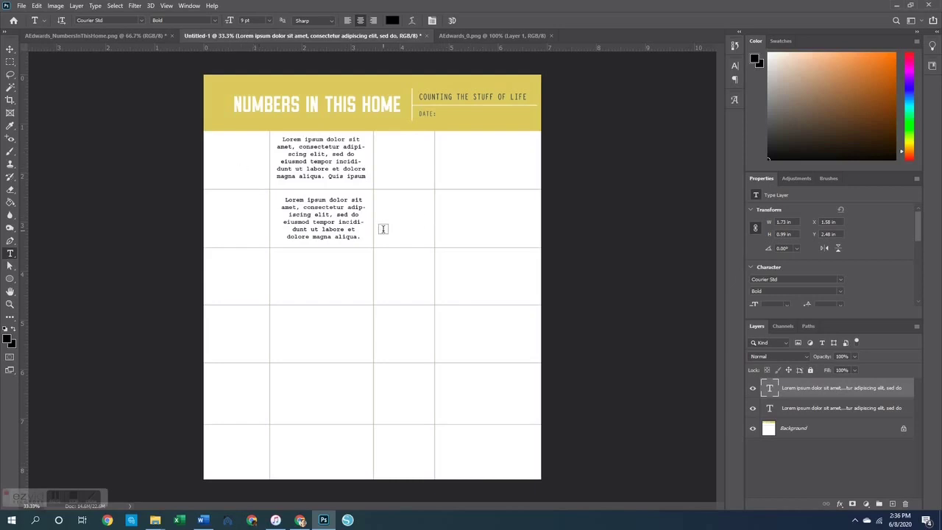
Step: Bring the digit 0 from AEdwards_0.png into the page and place it in the left column at about X 0.2, Y 1.28 in
key("ctrl+o")
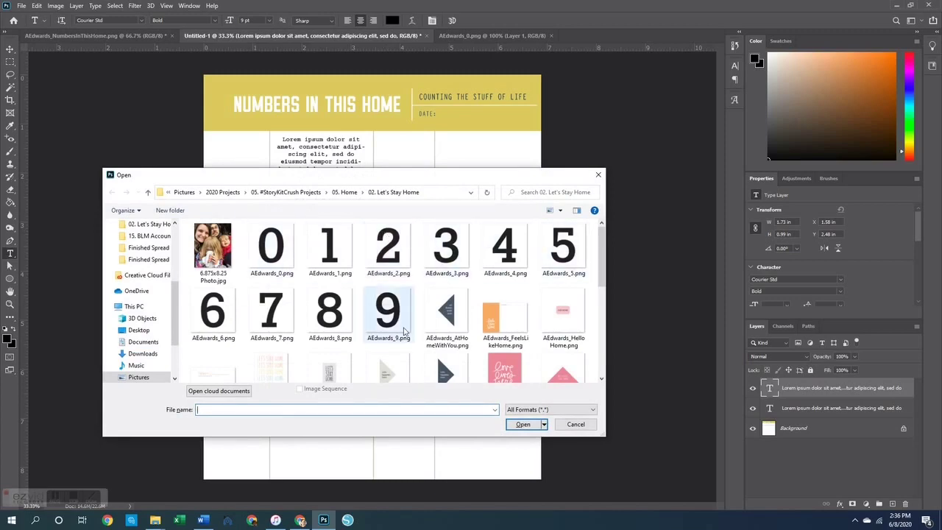
double_click(277, 248)
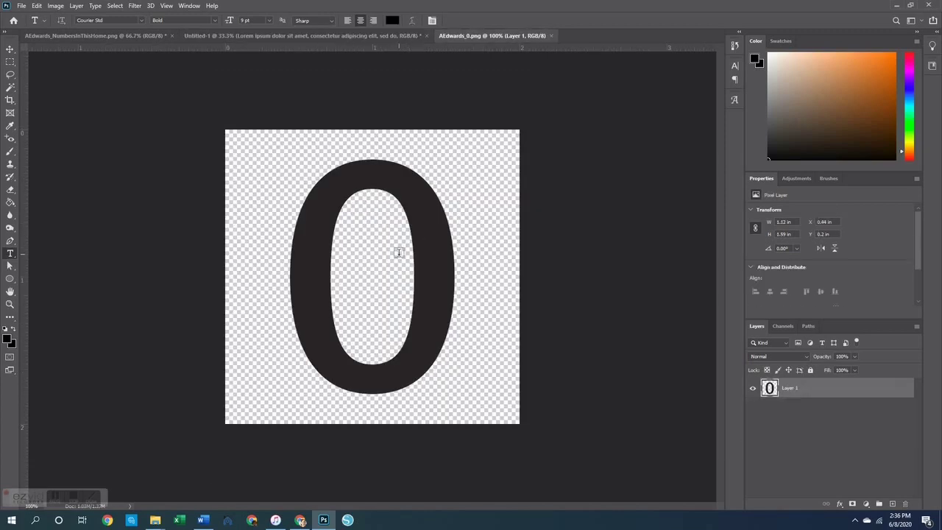
left_click_drag(473, 41, 320, 248)
left_click(10, 50)
left_click_drag(398, 287, 269, 203)
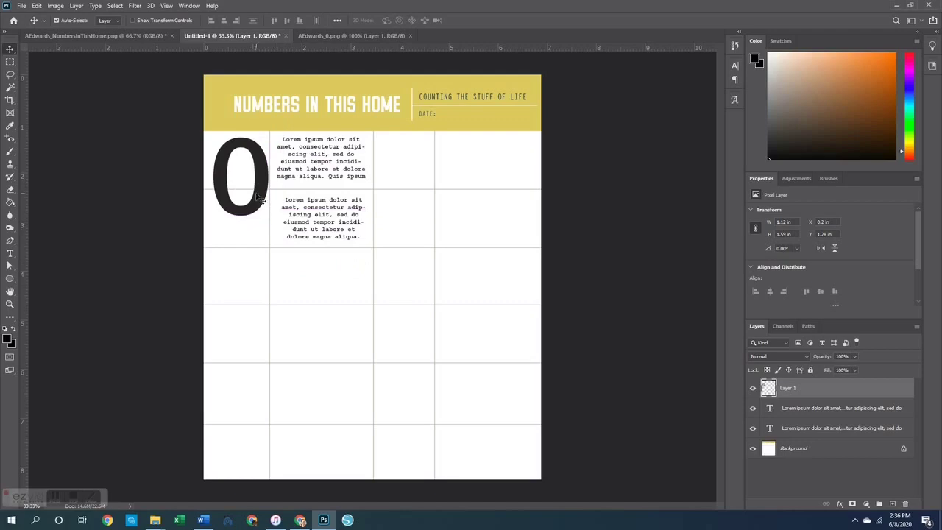
Step: Scale the digit 0 down to about 0.34 × 0.48 in and place it in the left column's first cell at about X 0.44, Y 1.47 in
key("ctrl+t")
left_click_drag(239, 138, 243, 171)
mouse_move(240, 170)
left_mouse_down()
mouse_move(233, 152)
mouse_move(248, 164)
left_mouse_up()
key("Return")
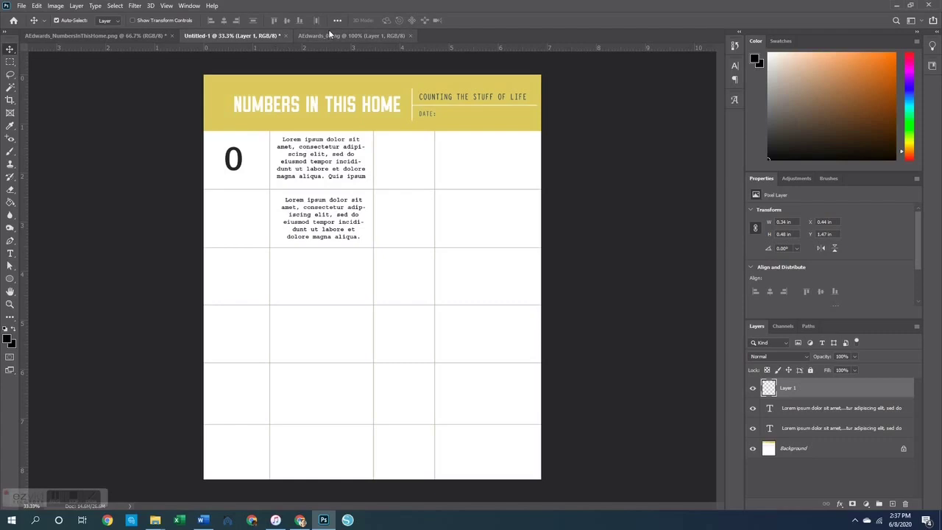
Step: Group the 0's layer, then paste the digit 2 from AEdwards_2.png into the page at about X 0.78, Y 1.47 in
key("ctrl+o")
left_click(389, 259)
double_click(391, 263)
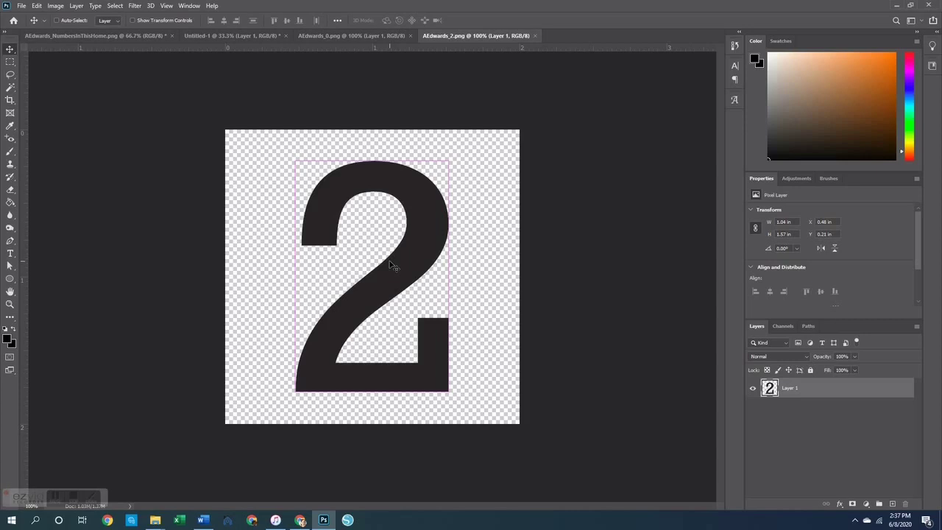
left_click(263, 35)
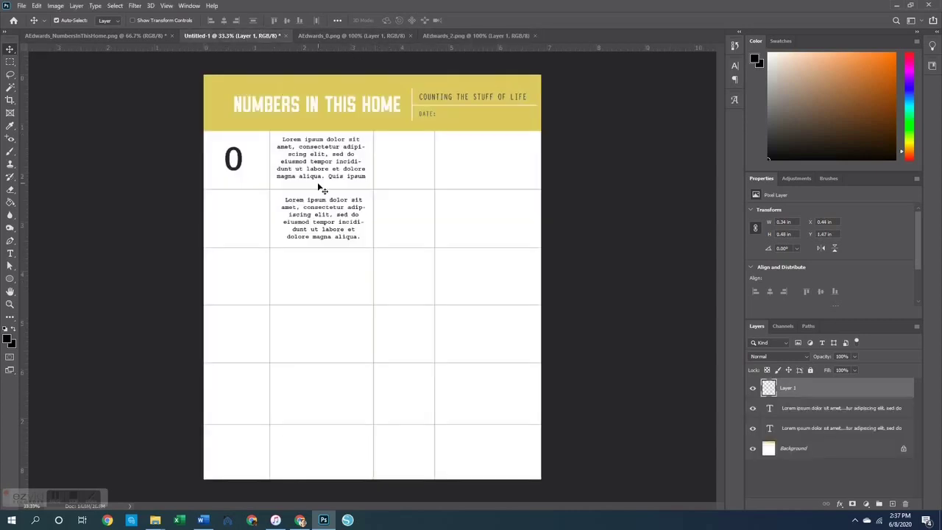
key("ctrl+g")
key("ctrl+v")
left_click_drag(393, 266, 288, 170)
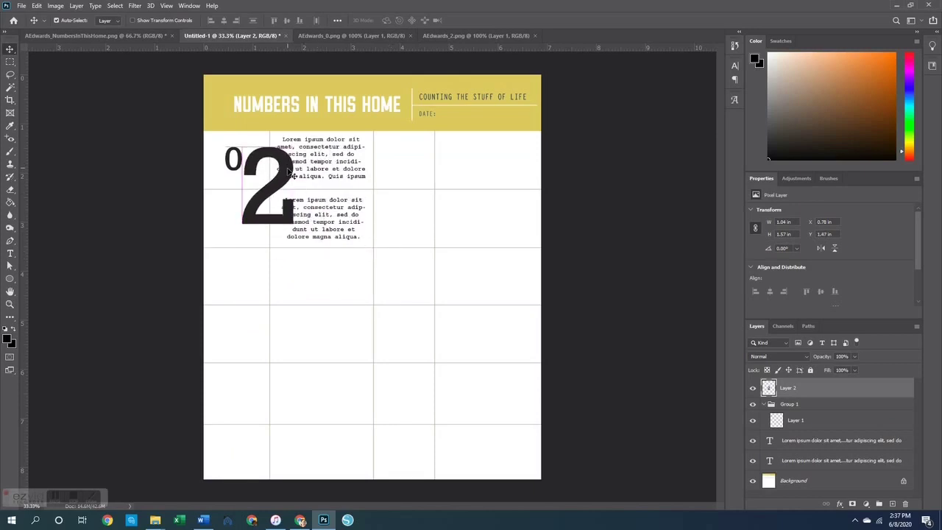
Step: Scale the 2 down to the 0's height and arrange the digits as 20 in the first cell, about 0.68 × 0.48 in overall
key("ctrl+t")
left_click_drag(267, 223, 262, 167)
key("Return")
left_click(258, 171)
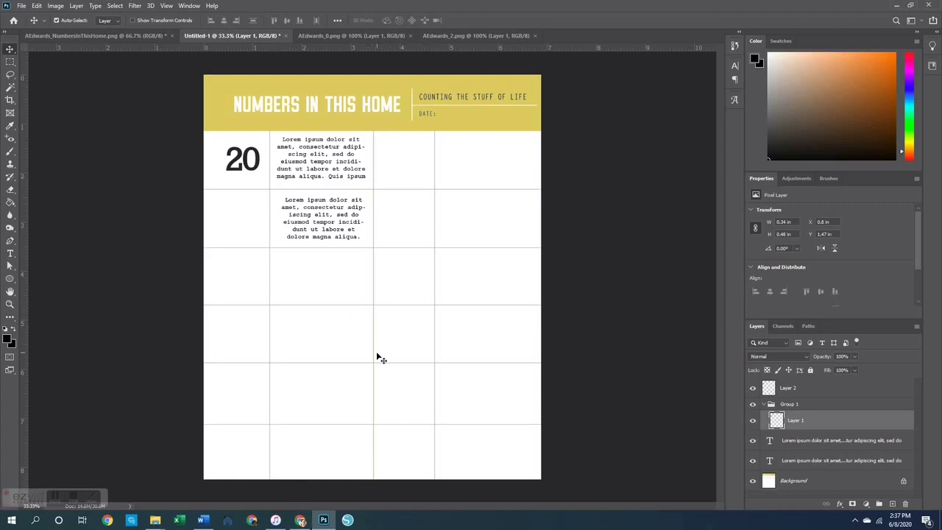
Step: Hide both digit layers to preview the page without the number, and show them again
left_click(753, 421)
left_click(751, 388)
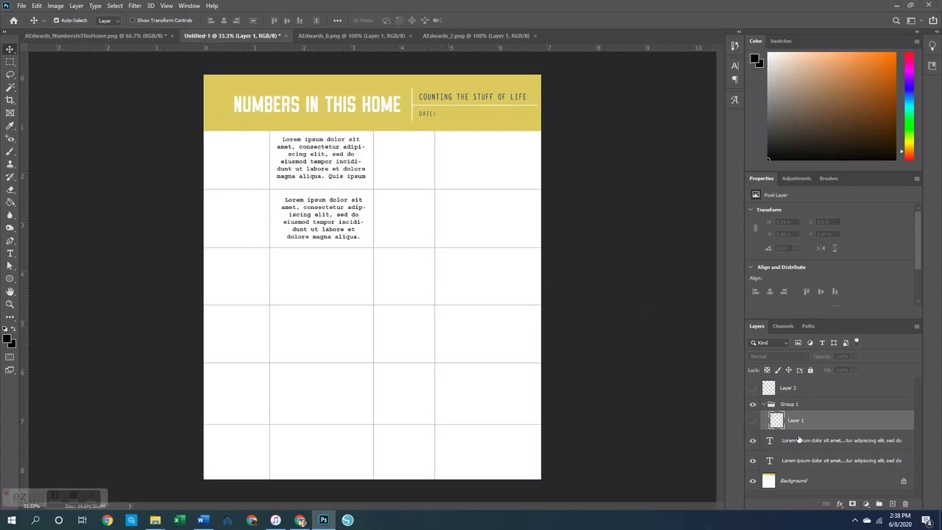
left_click(753, 421)
left_click(752, 388)
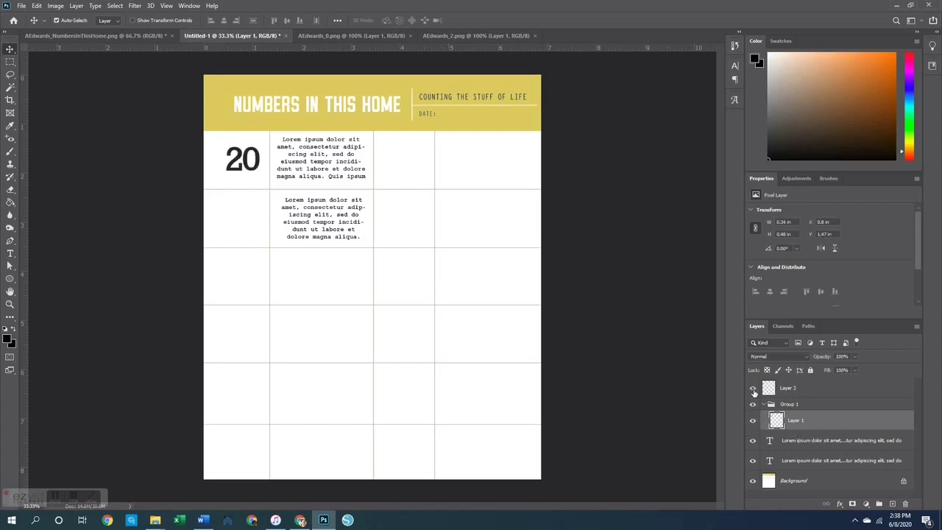
Step: Create a new 6 × 4 in, 300 ppi document and copy the digits 2 and 0 into it, spaced apart
key("ctrl+n")
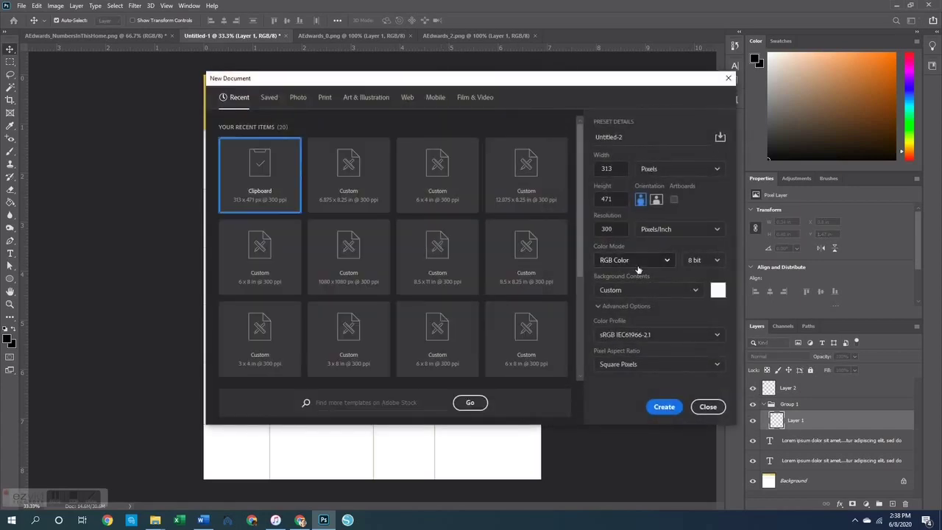
double_click(430, 190)
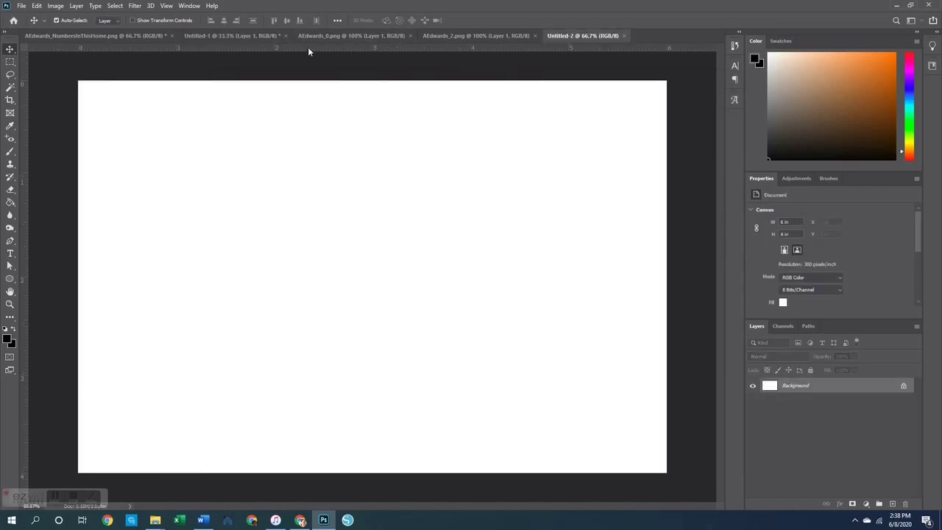
left_click(251, 35)
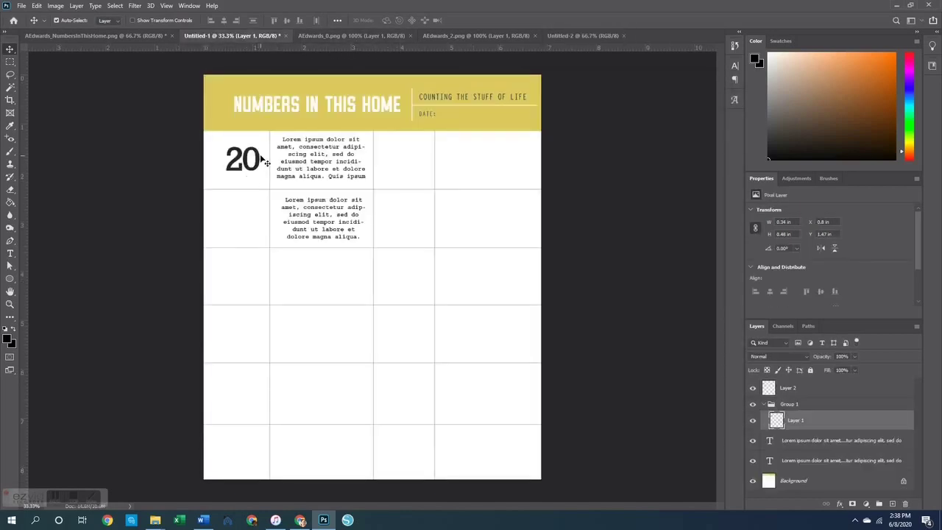
left_click_drag(226, 146, 235, 269)
left_click(412, 229)
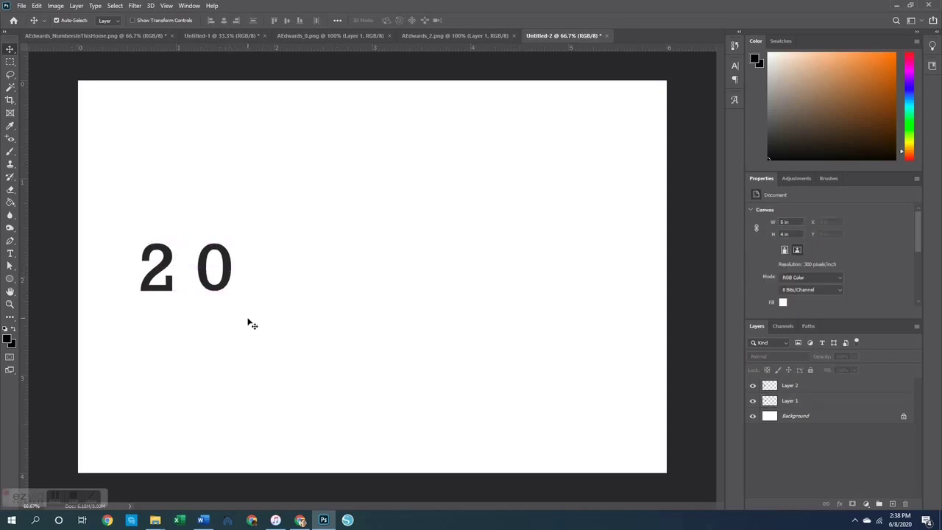
Step: Close all open documents, including the digit sheet, the page and the original card, without saving changes
left_click(606, 35)
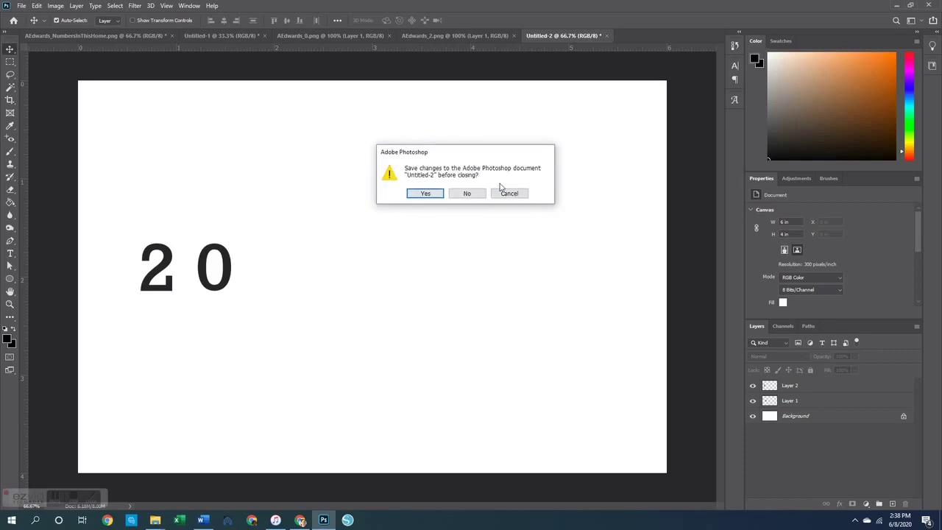
left_click(476, 195)
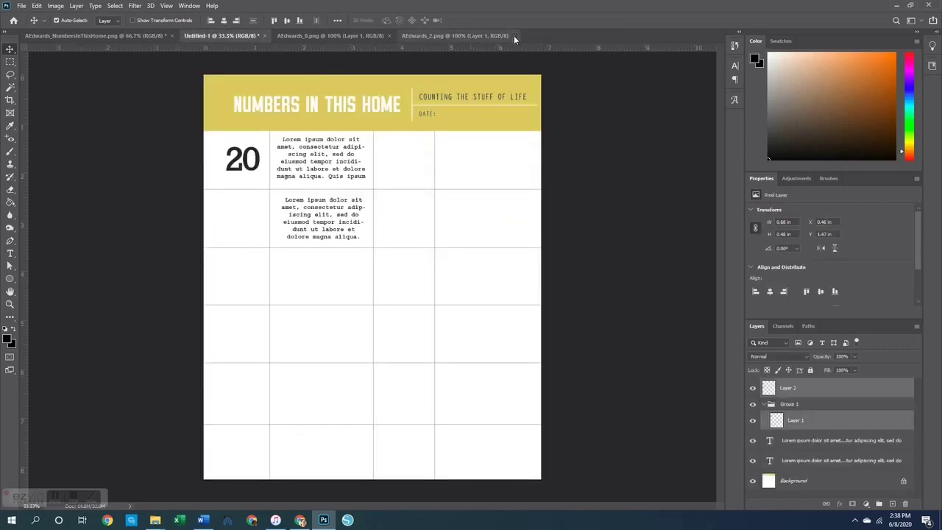
left_click(515, 36)
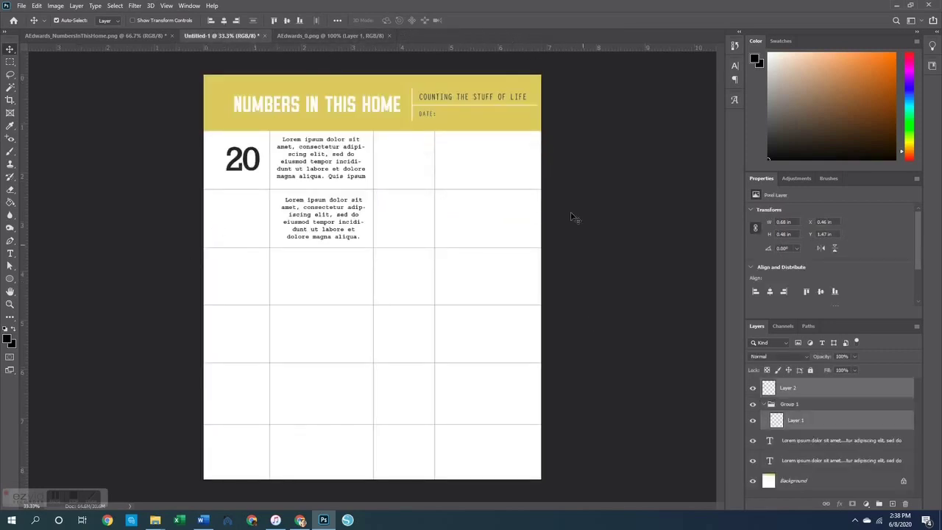
left_click(263, 35)
left_click(471, 194)
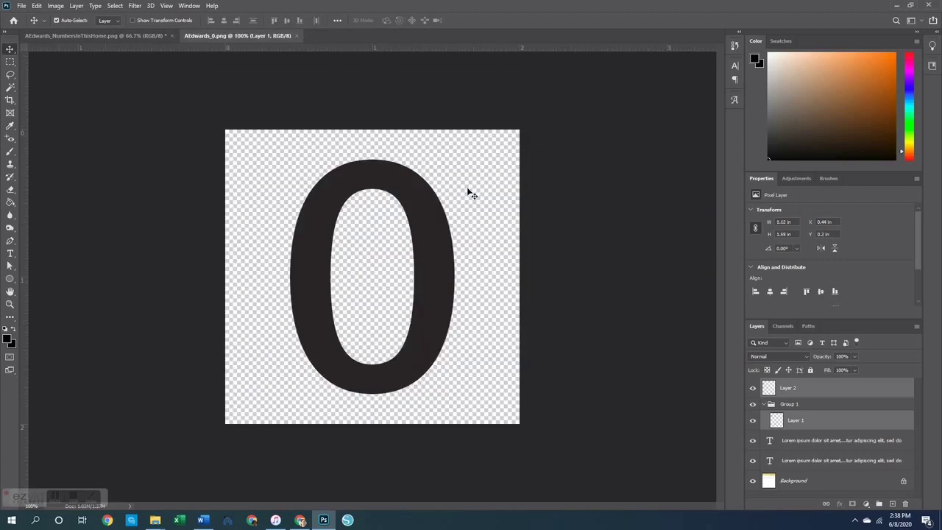
left_click(295, 36)
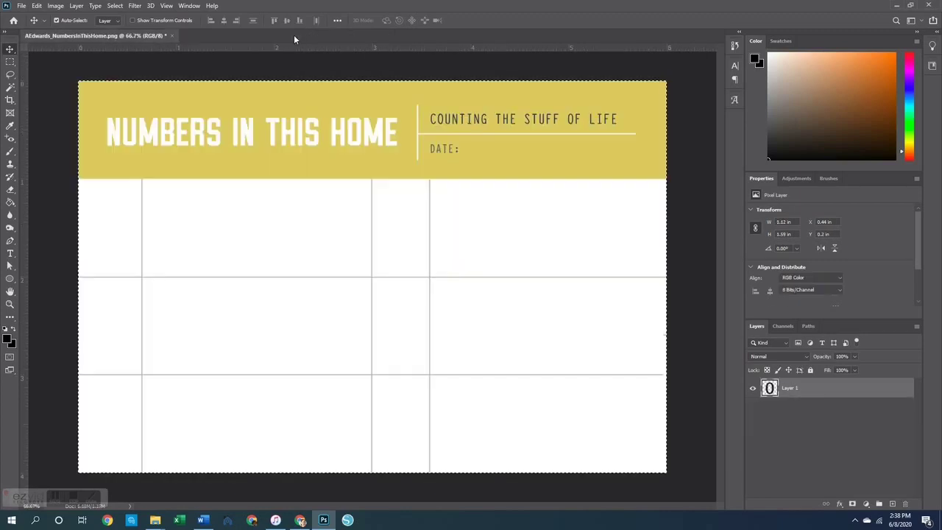
left_click(173, 35)
left_click(467, 201)
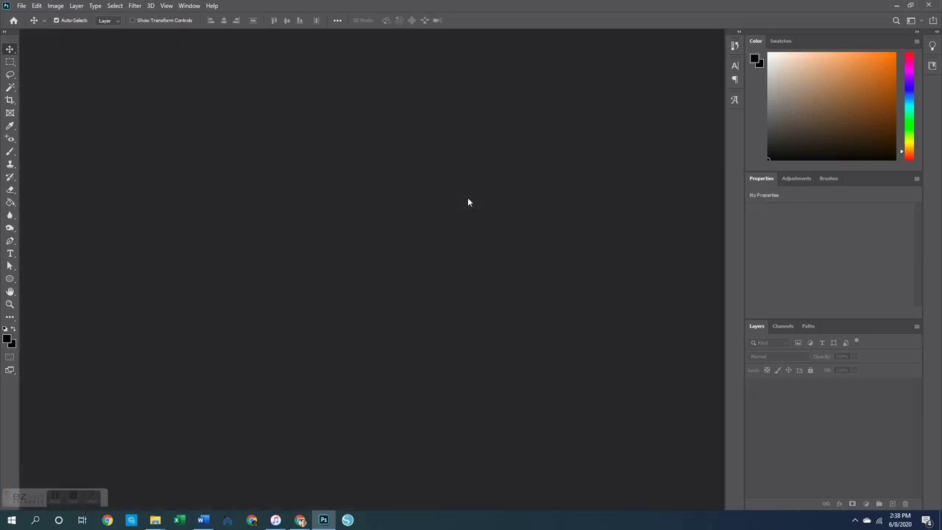
Step: Open Numbers In This House Full Page.jpg to examine the finished layout, and close it again
key("ctrl+o")
scroll(437, 296, "down", 5)
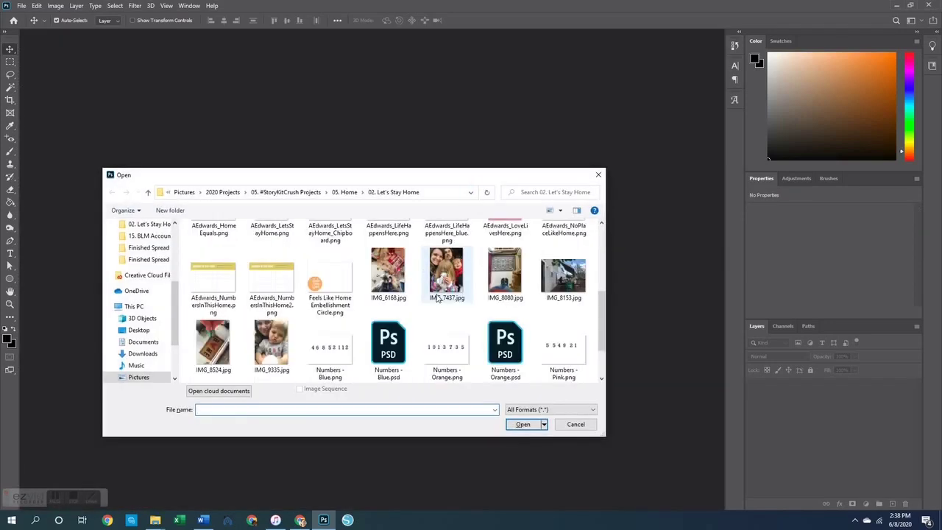
scroll(412, 309, "down", 3)
double_click(289, 335)
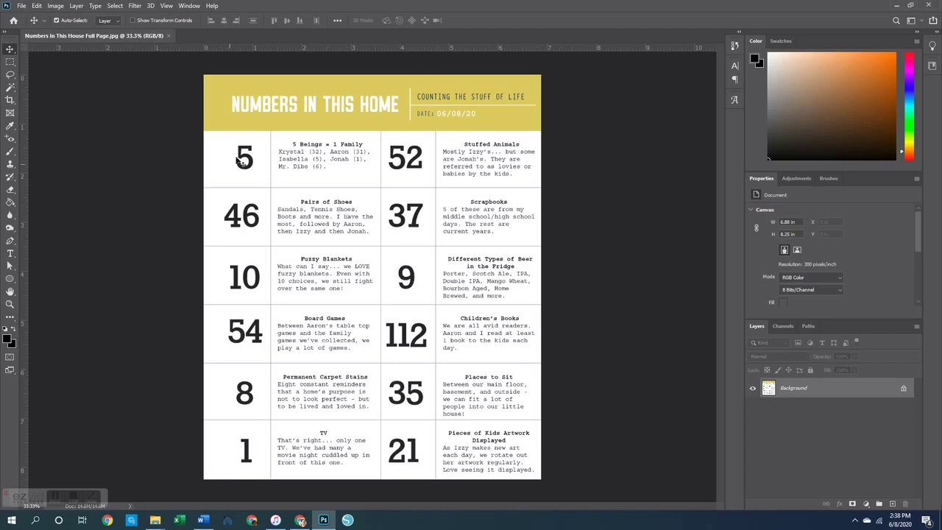
left_click(169, 35)
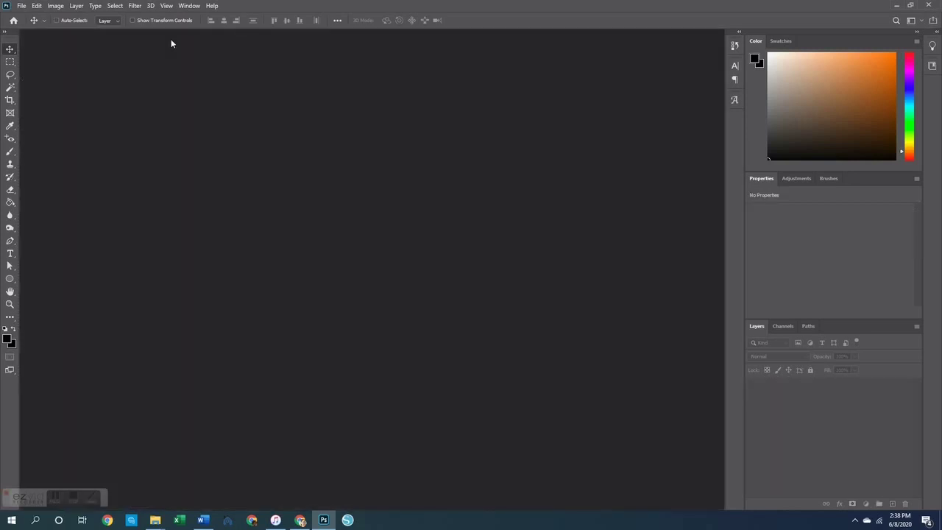
Step: Open Numbers In This House Journaling Printout.psd to examine the printout version with the numbers hidden, and close it again
key("ctrl+o")
scroll(346, 246, "down", 10)
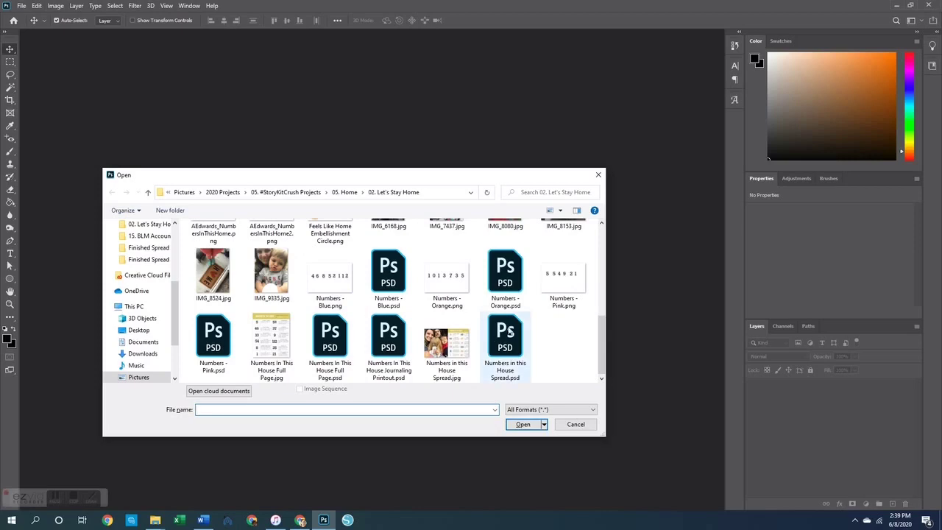
left_click(394, 351)
double_click(394, 352)
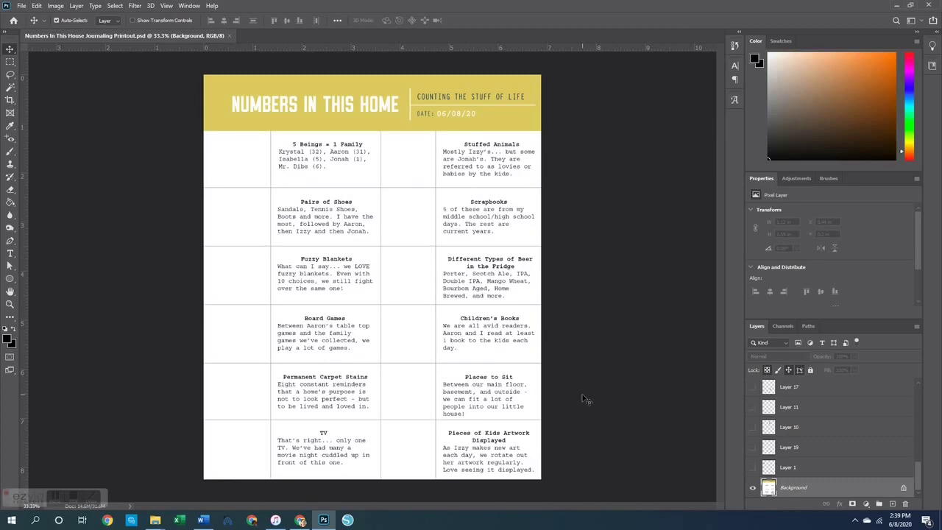
left_click(228, 35)
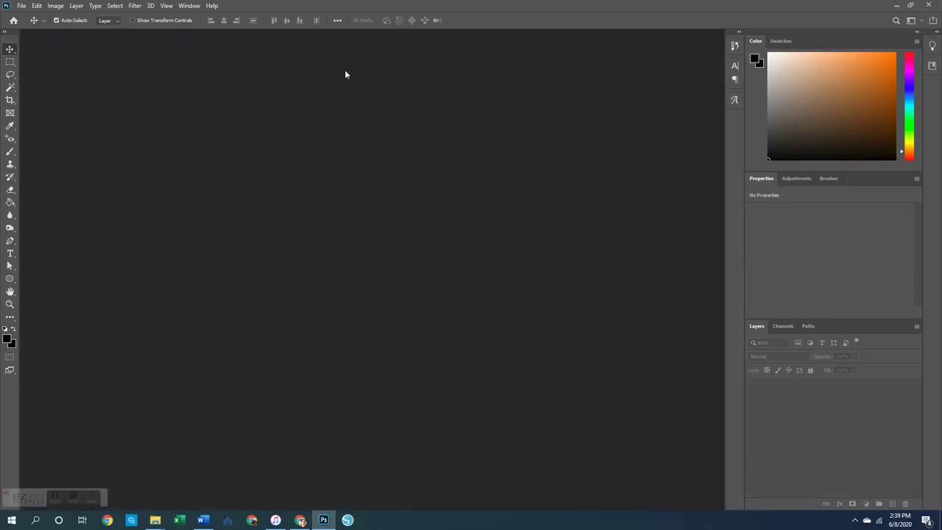
Step: Open the full-page family photo, 6.875x8.25 Photo.jpg
key("ctrl+o")
left_click(215, 253)
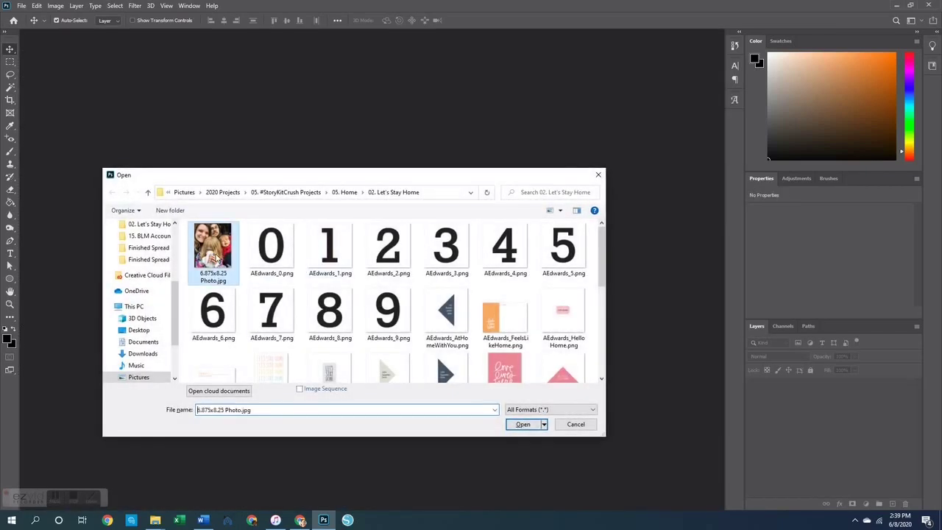
double_click(215, 258)
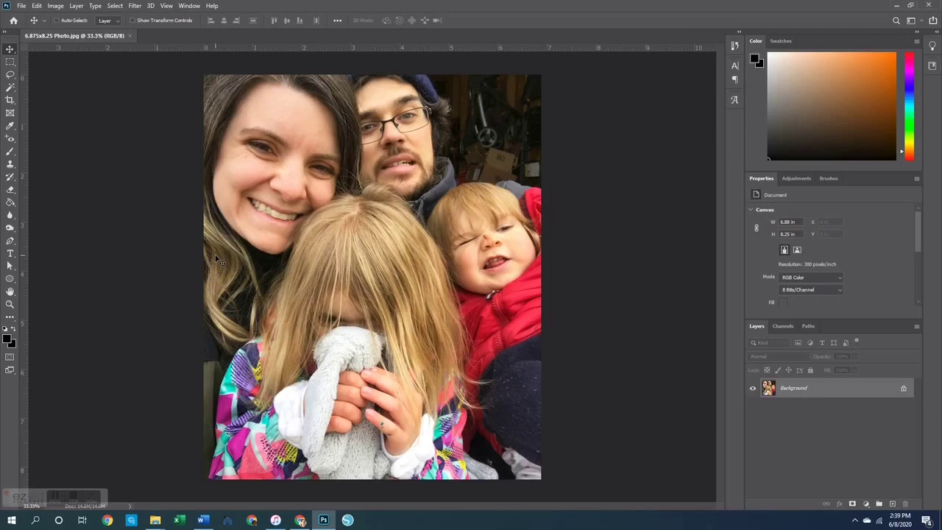
key("ctrl+o")
scroll(449, 334, "down", 3)
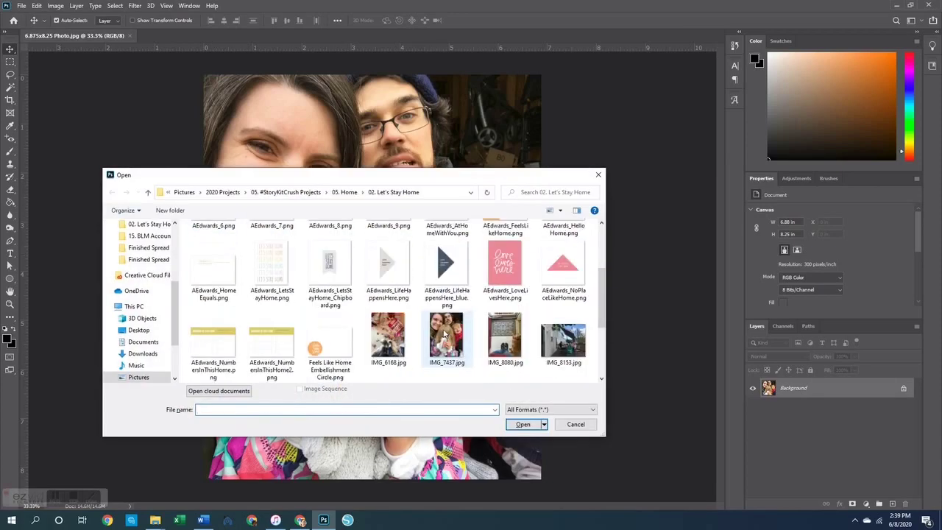
scroll(441, 331, "down", 1)
scroll(411, 317, "up", 2)
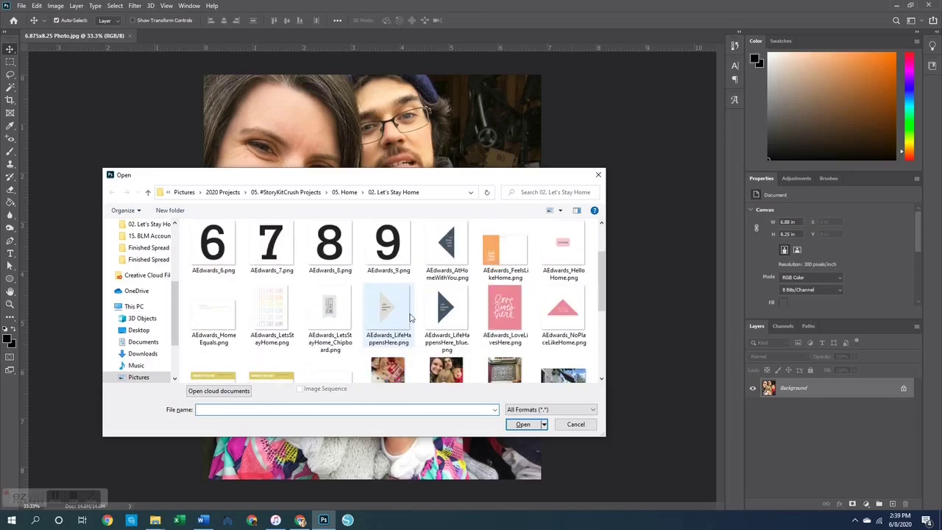
left_click(574, 318)
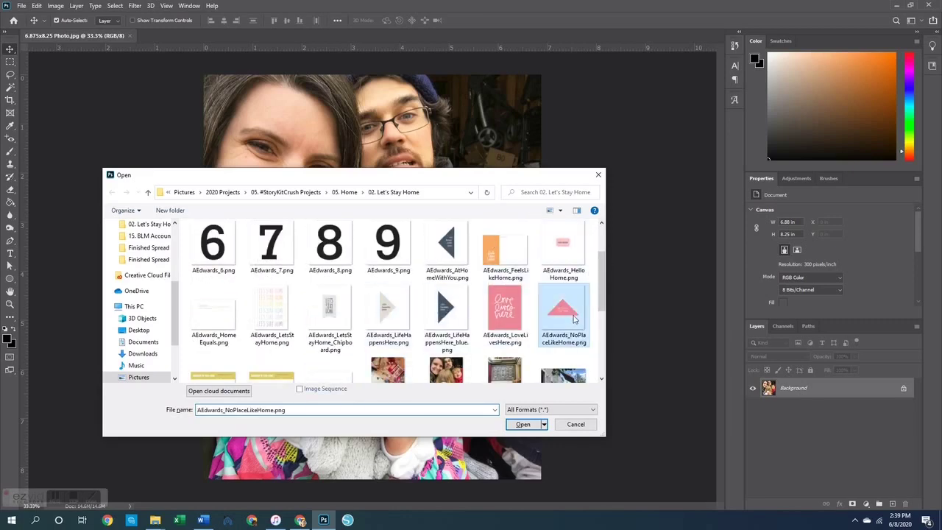
double_click(574, 318)
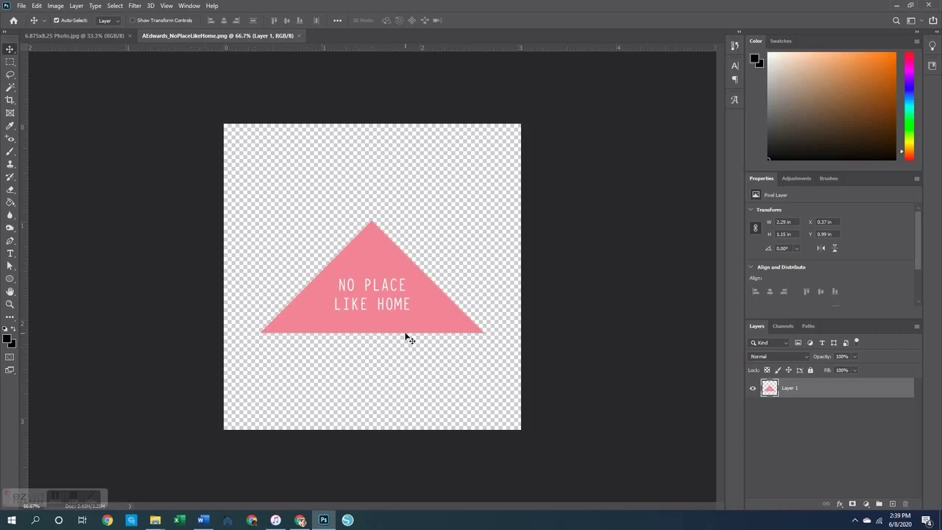
left_click(300, 36)
Step: Open the triangle embellishments AEdwards_LifeHappensHere.png and AEdwards_AtHomeWithYou.png
key("ctrl+o")
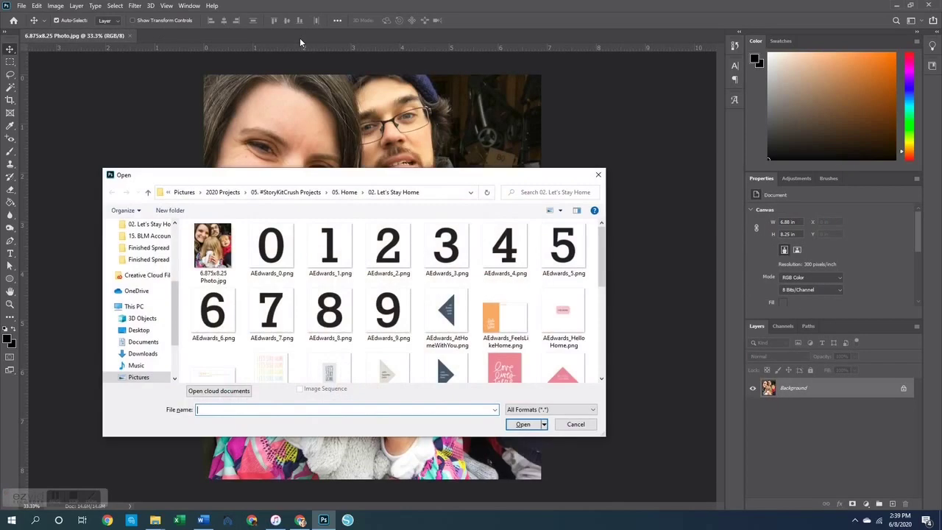
scroll(445, 363, "down", 1)
double_click(388, 338)
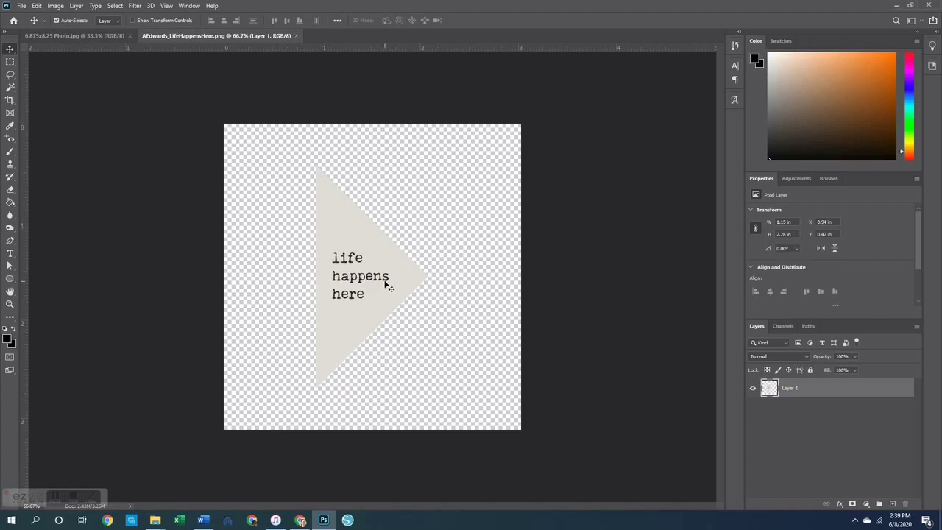
key("ctrl+o")
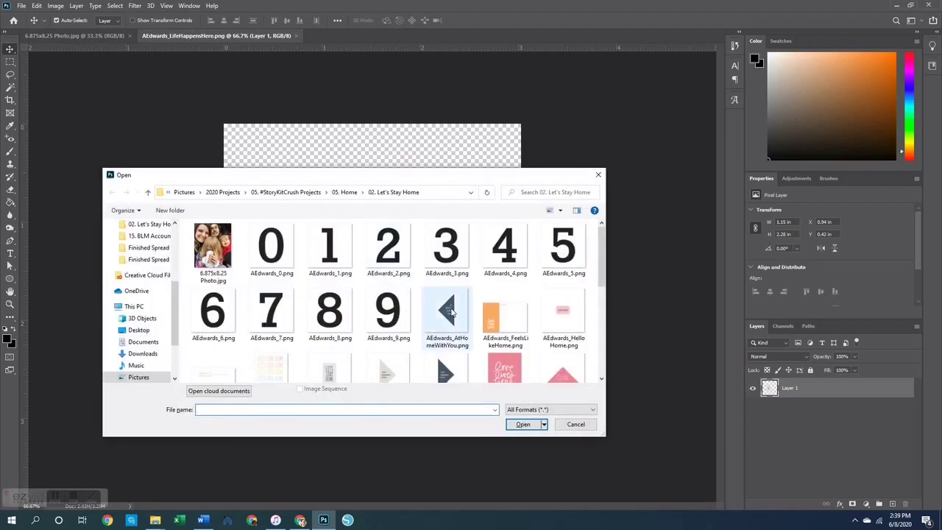
double_click(446, 316)
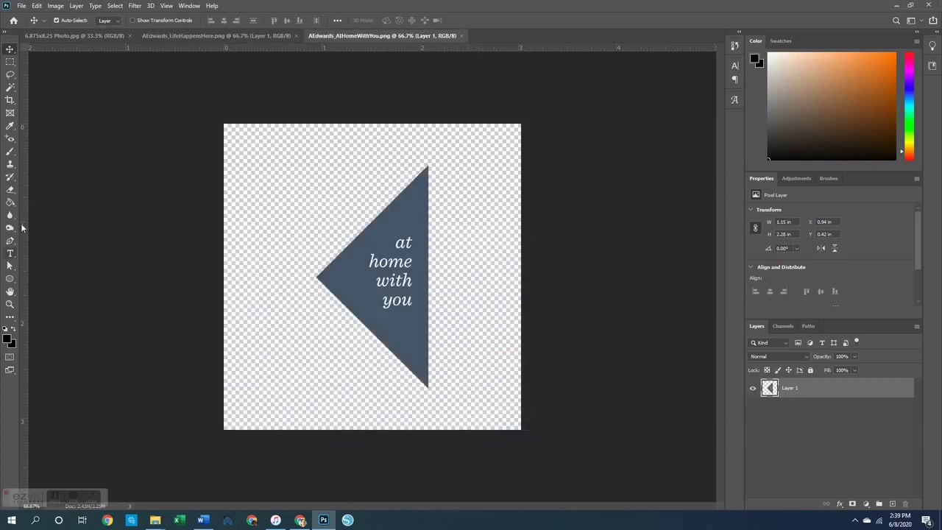
left_click(10, 126)
left_click(418, 208)
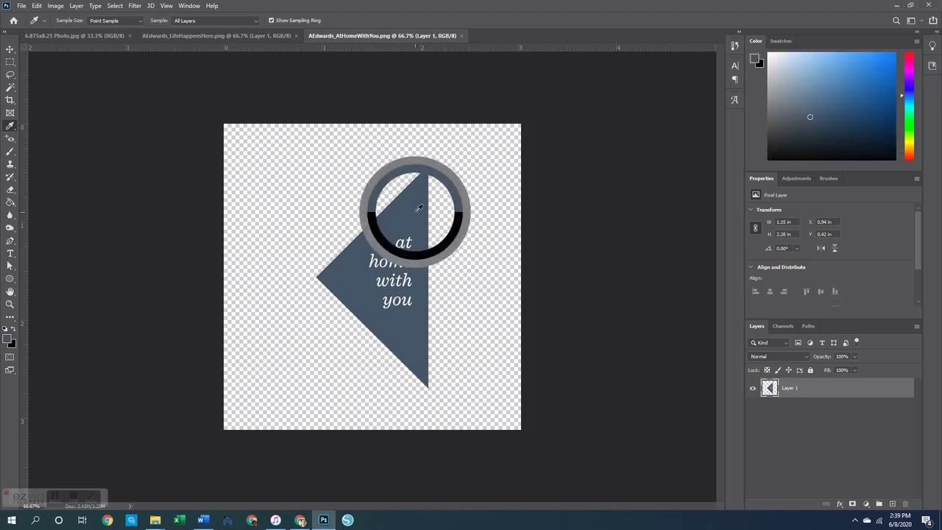
left_click(216, 36)
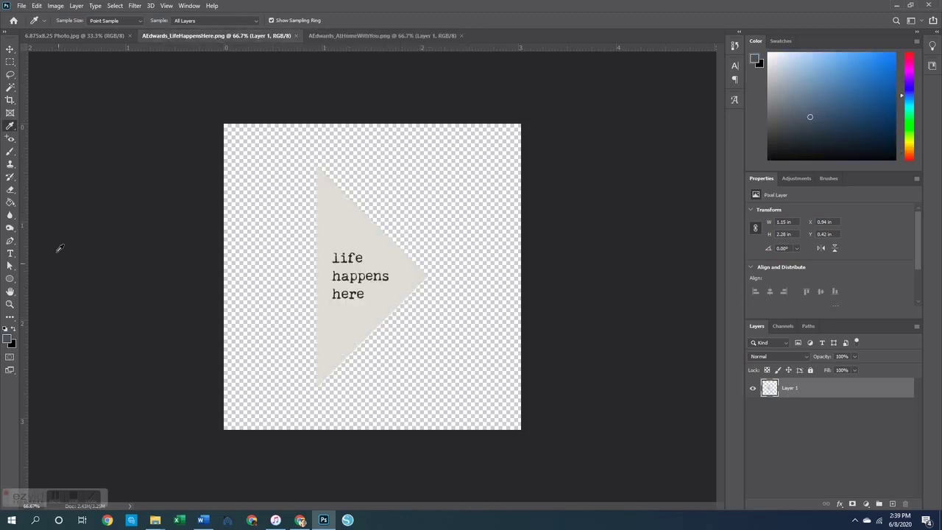
Step: Fill the "life happens here" triangle with the sampled blue and recolor the h and first p of "happens" white
left_click(10, 201)
left_click(348, 237)
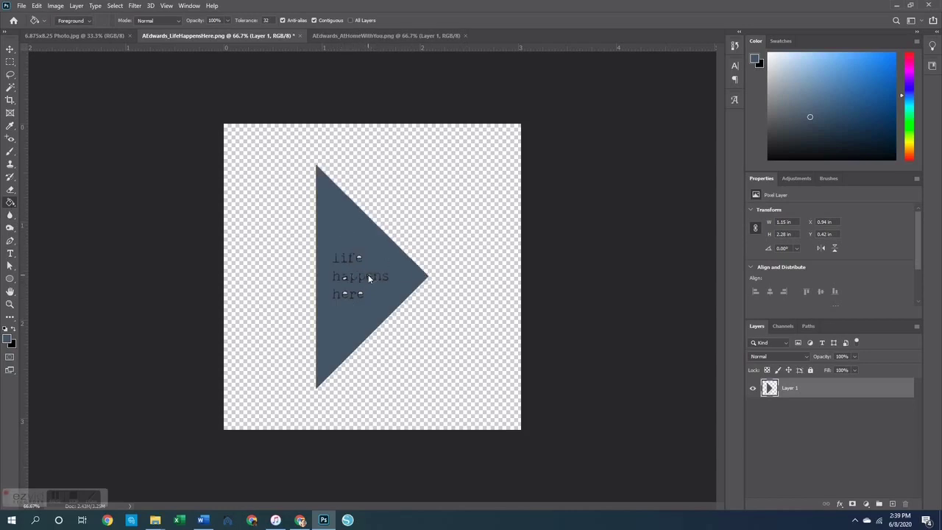
left_click(9, 338)
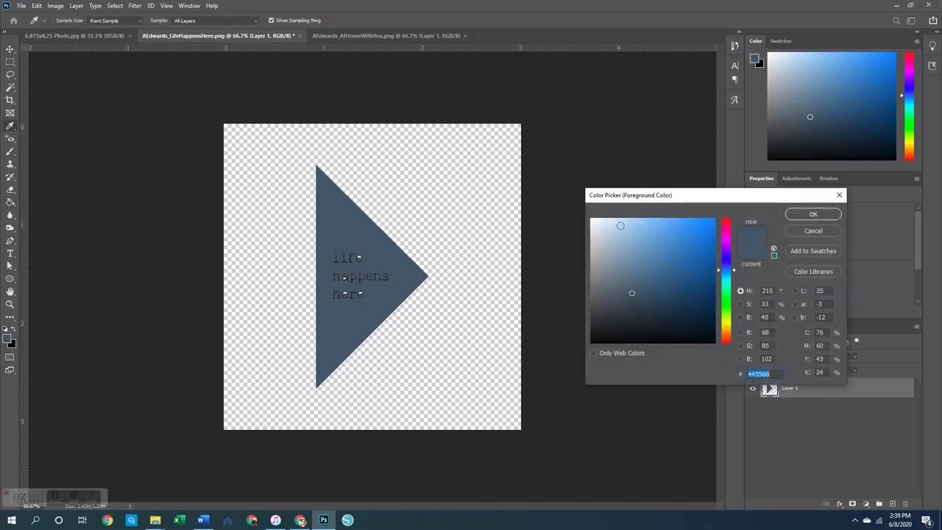
left_click(813, 213)
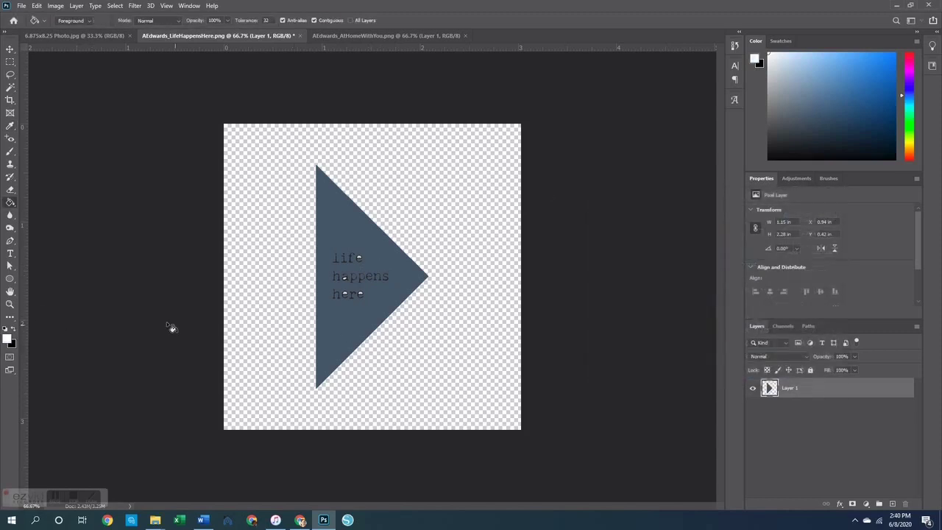
left_click(10, 304)
left_click(346, 287)
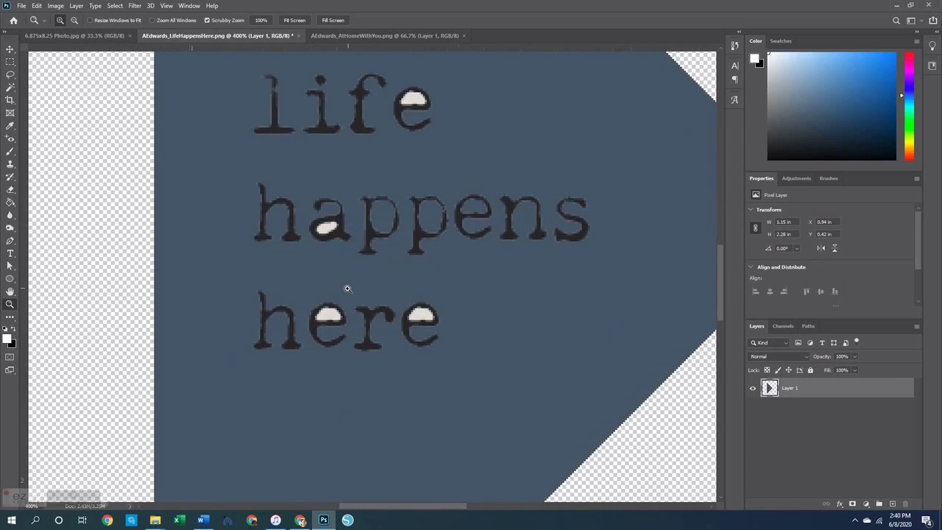
left_click(10, 201)
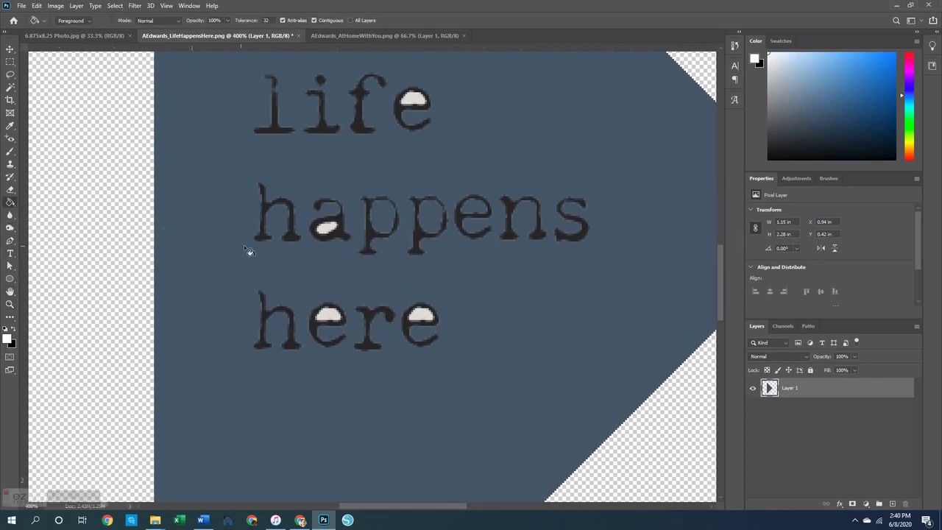
left_click(266, 230)
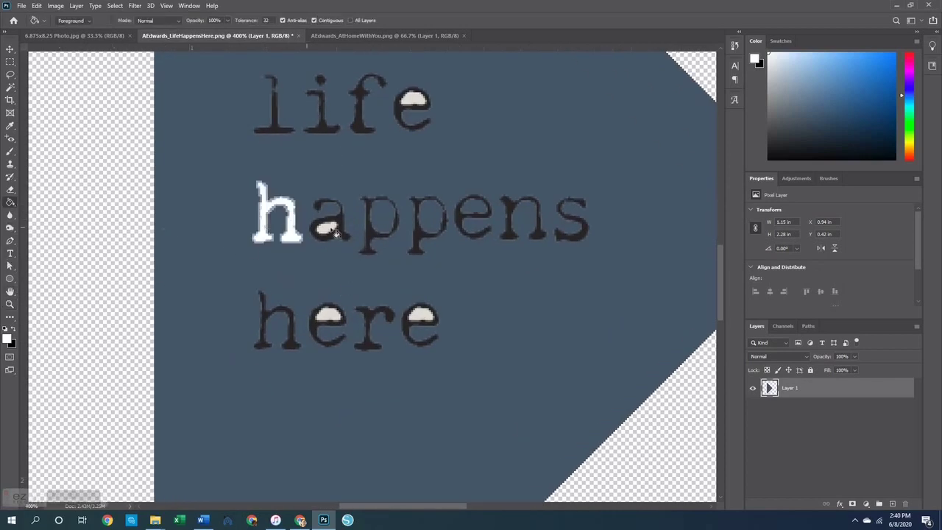
left_click(373, 243)
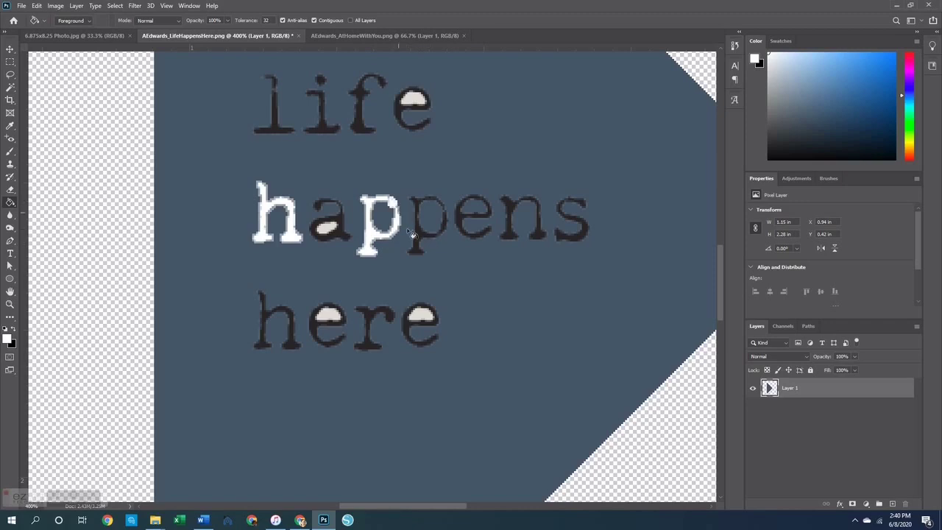
Step: Close both triangle embellishment files, discarding the changes to AEdwards_LifeHappensHere.png
left_click(299, 36)
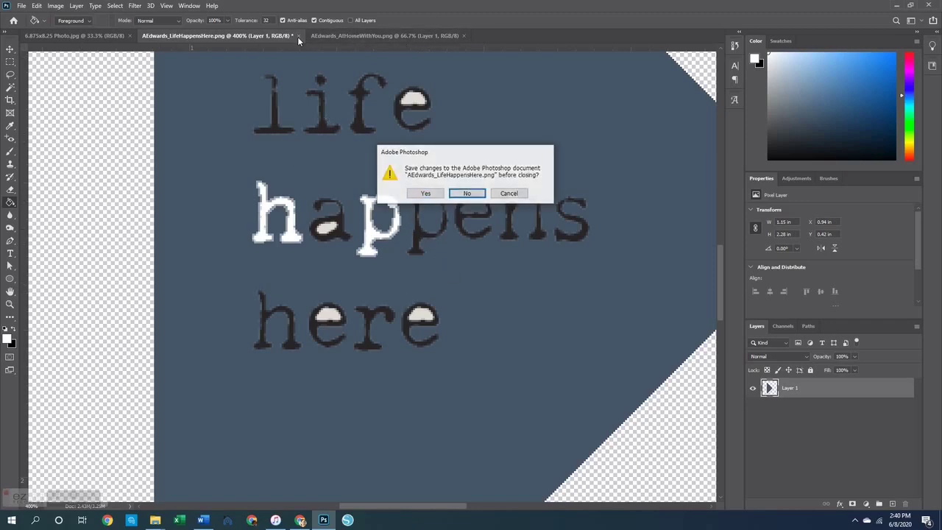
key("n")
left_click(298, 36)
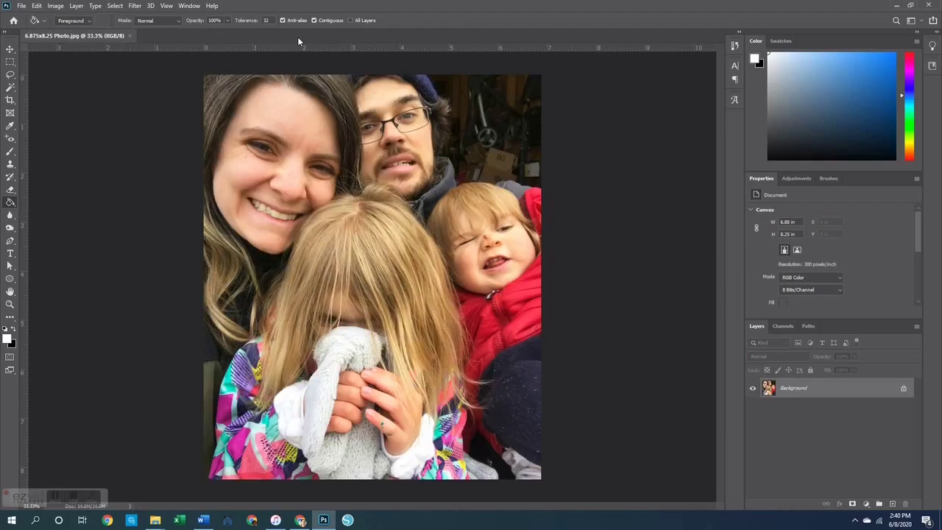
key("ctrl+o")
scroll(505, 221, "down", 2)
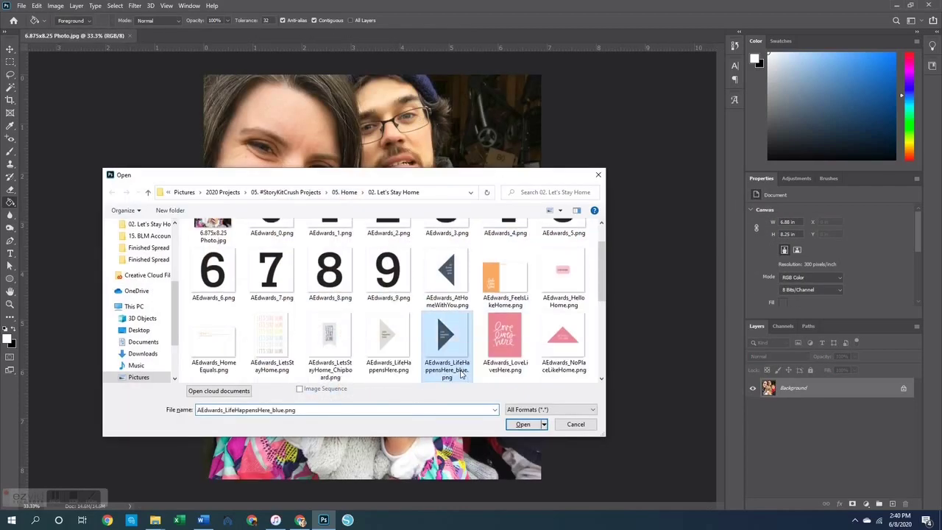
double_click(448, 390)
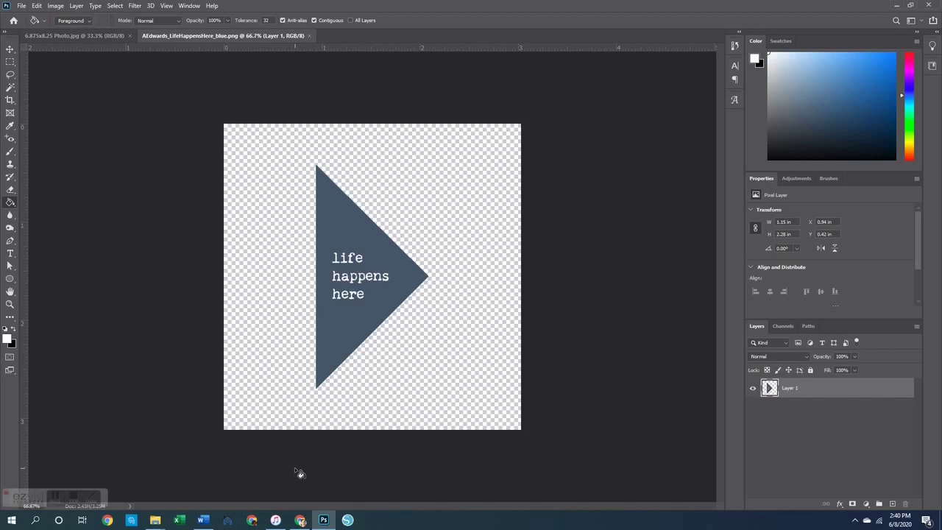
left_click(310, 35)
Step: Open AEdwards_FeelsLikeHome.png and create a 2 in by 2 in circle on the card with the Ellipse tool
key("ctrl+o")
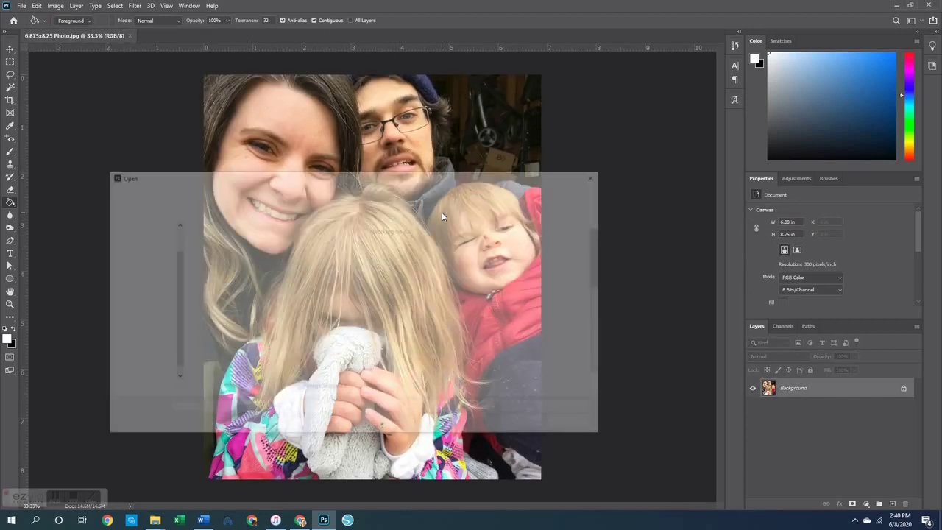
double_click(507, 324)
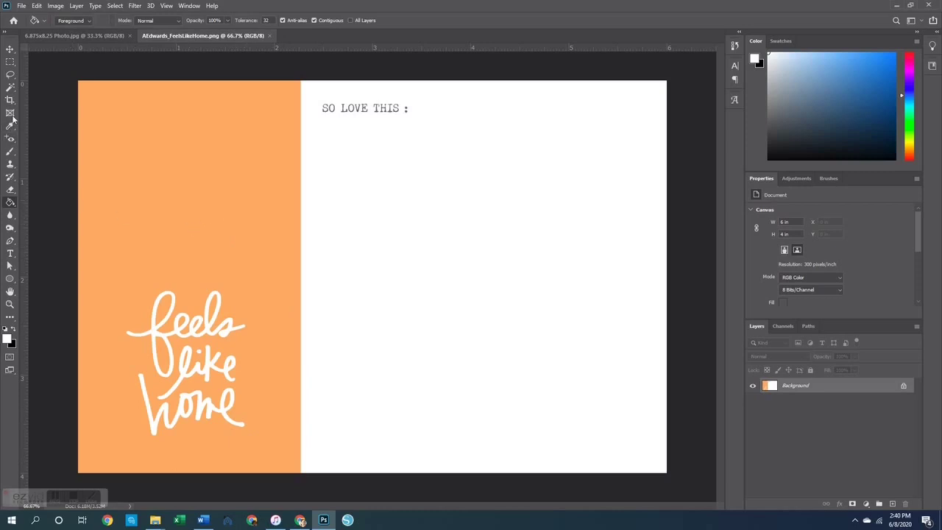
left_click(9, 279)
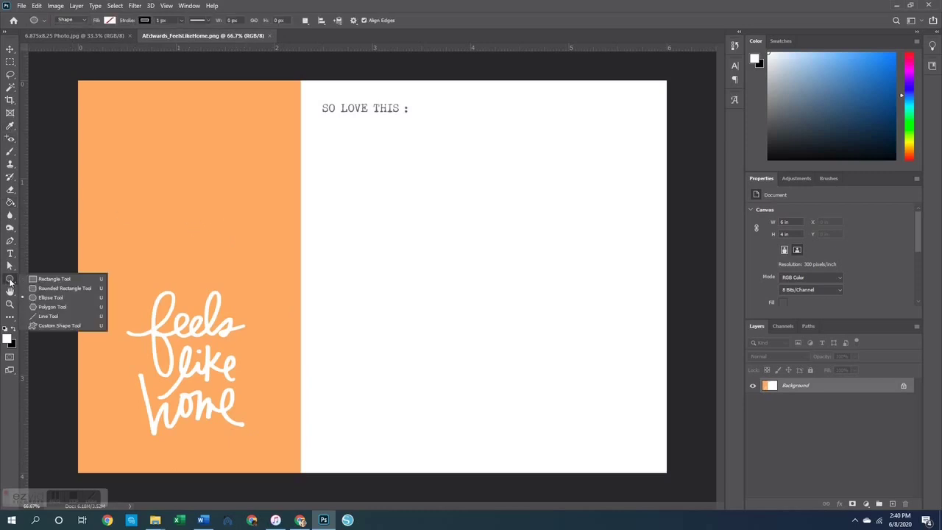
left_click(58, 298)
left_click(240, 215)
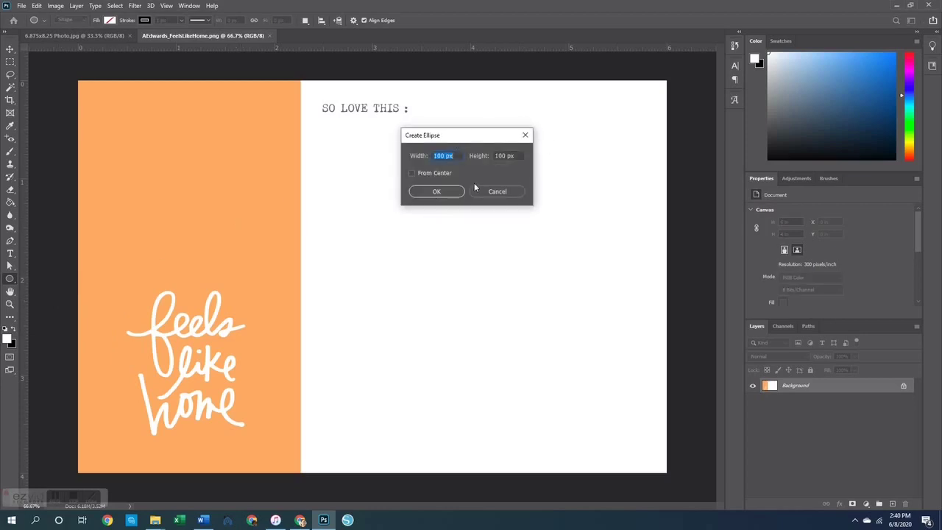
type("2 in")
key("Tab")
type("2")
key("Return")
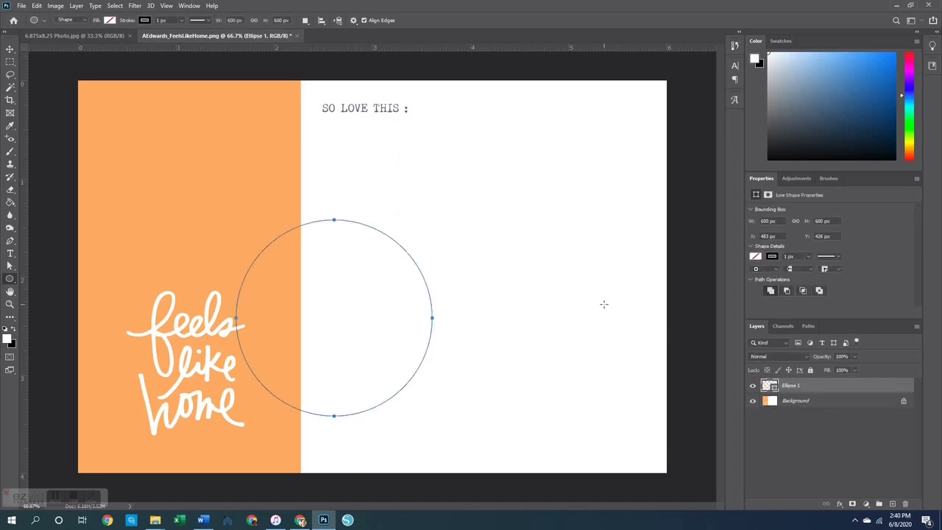
Step: Fill the circle with white and move it over the "feels like home" lettering on the orange panel
left_click(755, 256)
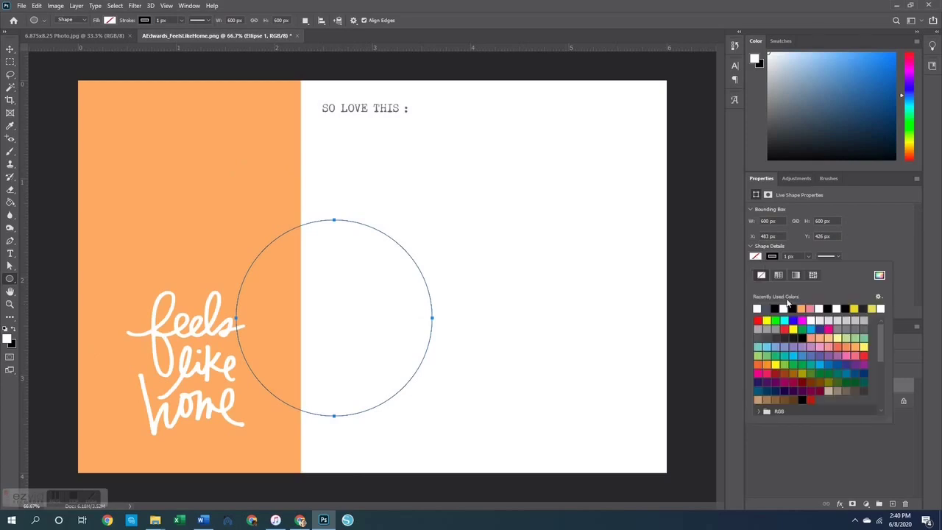
left_click(758, 307)
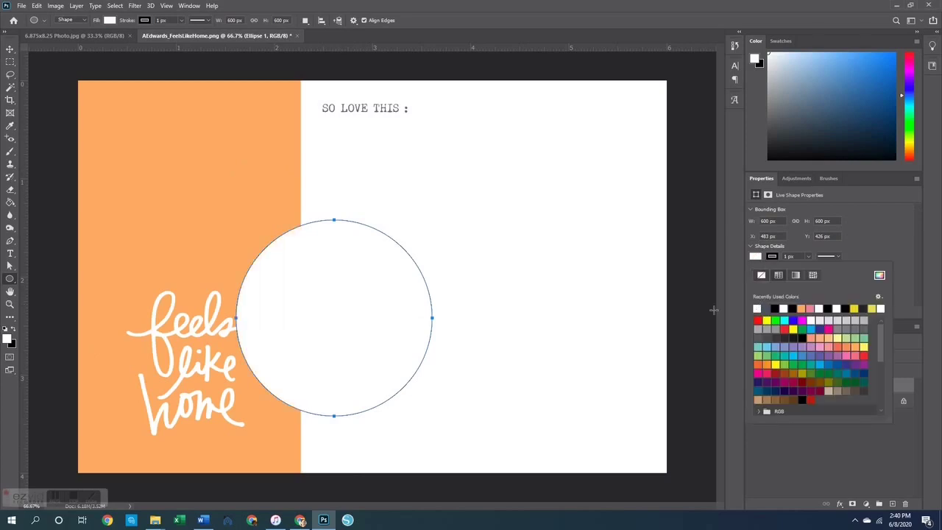
left_click(855, 313)
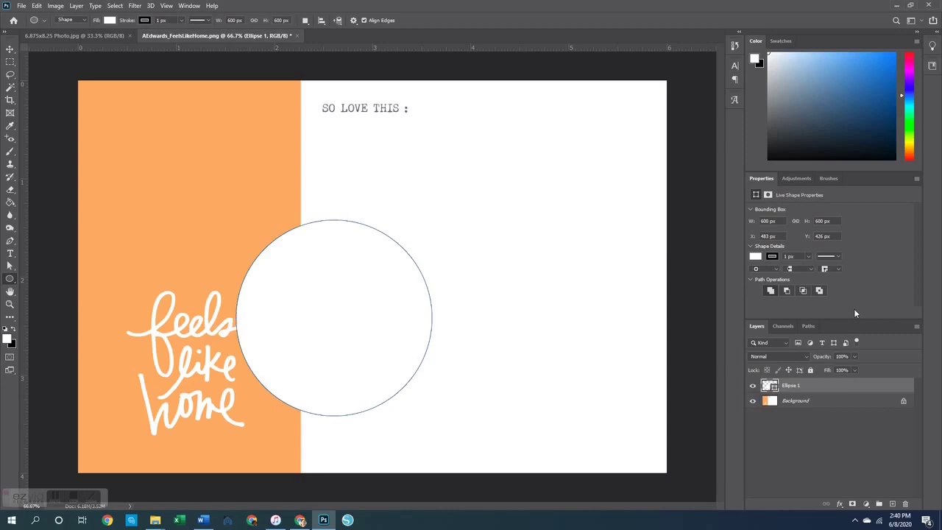
left_click(11, 48)
left_click_drag(363, 316, 219, 362)
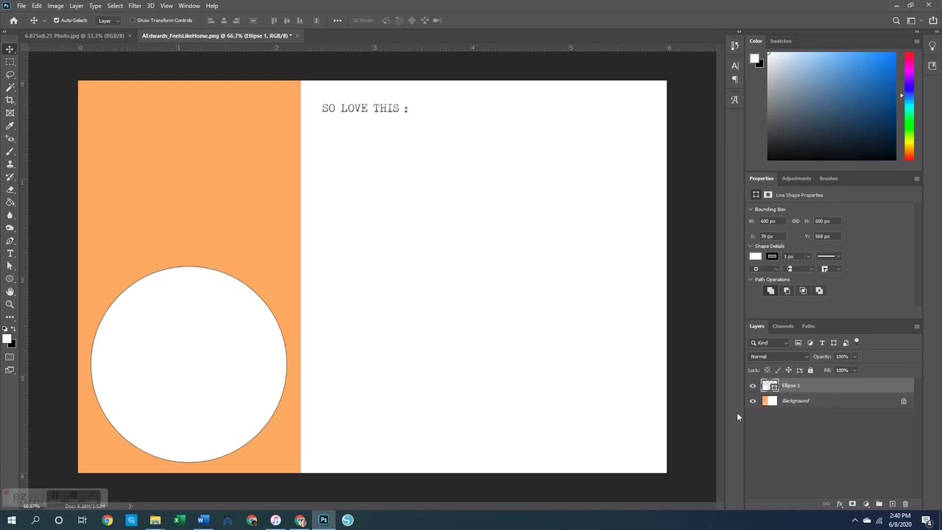
Step: Unlock the card's background layer and clip it to the circle by stacking it above and creating a clipping mask
left_click(903, 403)
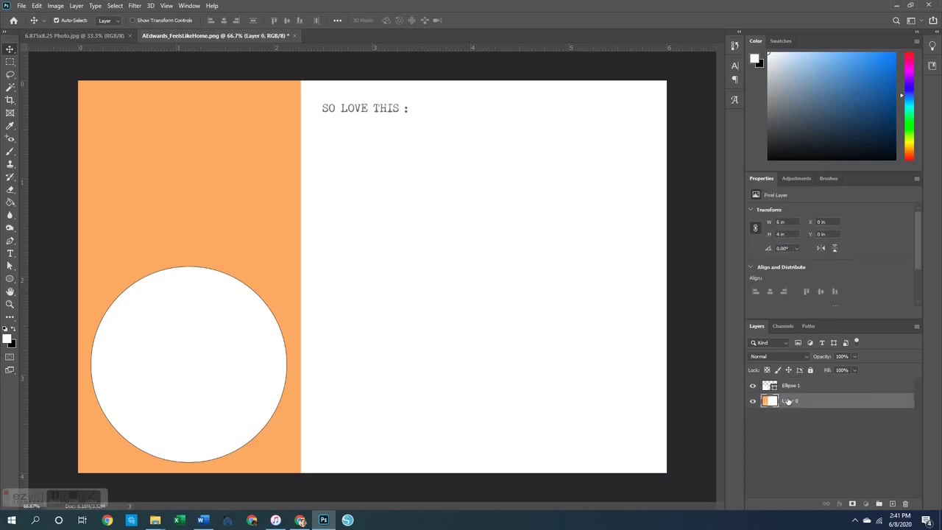
left_click_drag(791, 403, 788, 386)
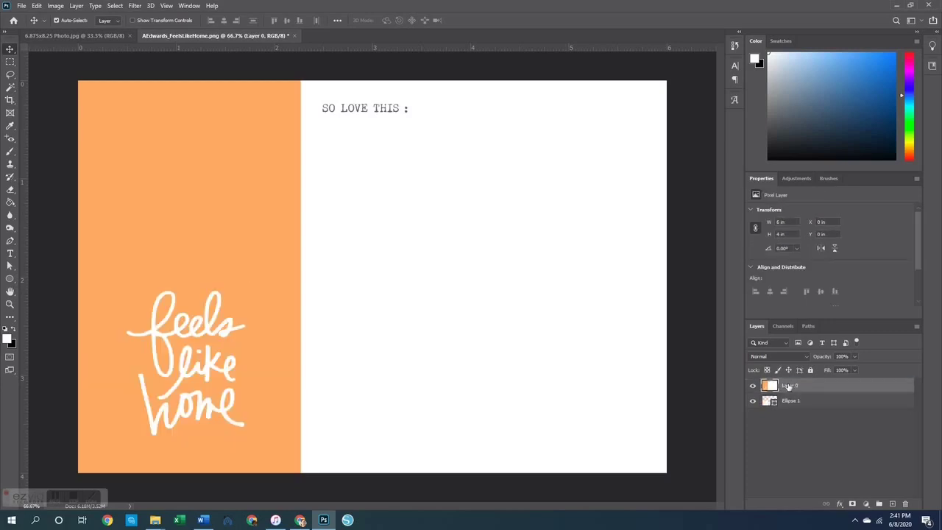
right_click(789, 387)
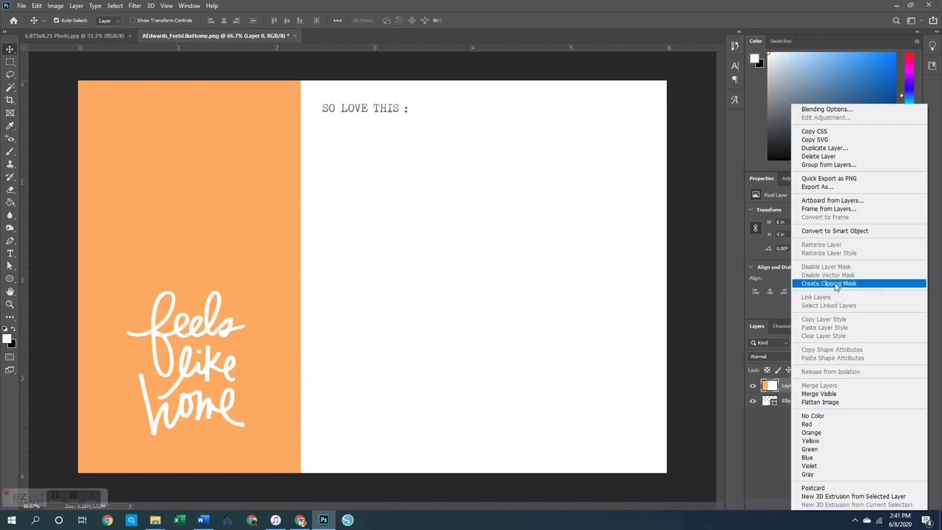
left_click(836, 284)
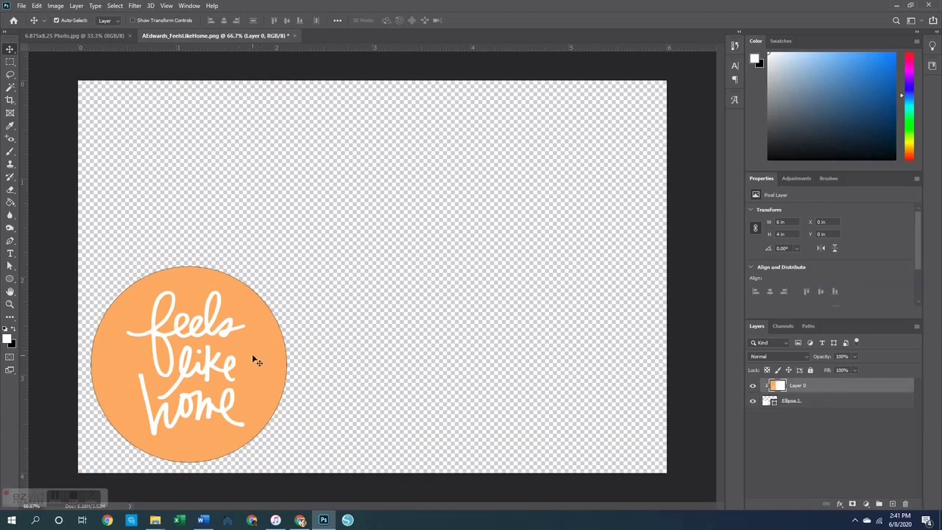
mouse_move(250, 347)
left_mouse_down()
mouse_move(246, 353)
mouse_move(250, 340)
mouse_move(254, 347)
left_mouse_up()
Step: Remove the circle's stroke and merge the clipped card artwork with the circle into one layer
left_click(802, 402)
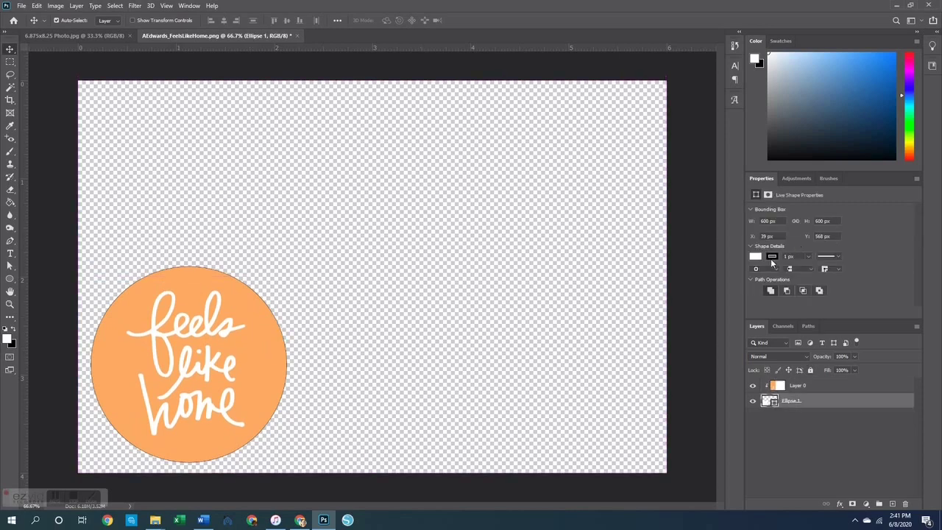
left_click(772, 256)
left_click(762, 276)
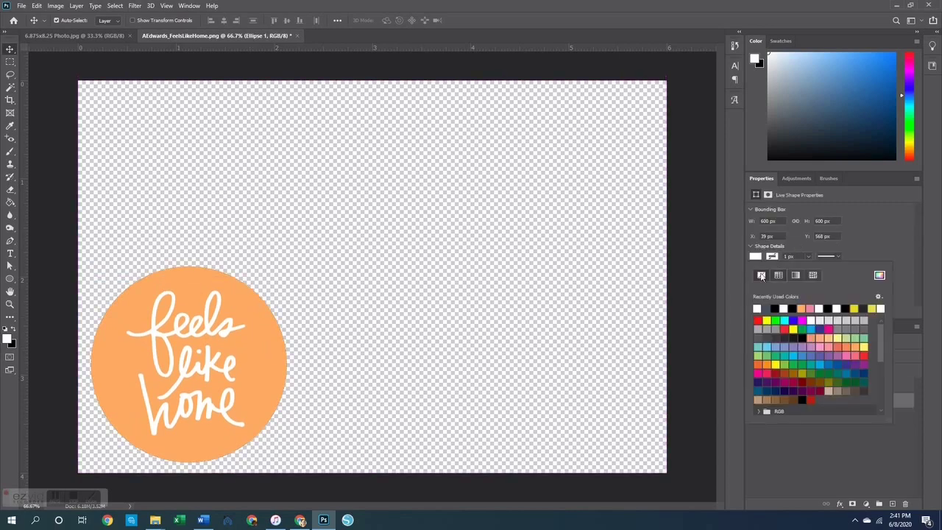
left_click(538, 438)
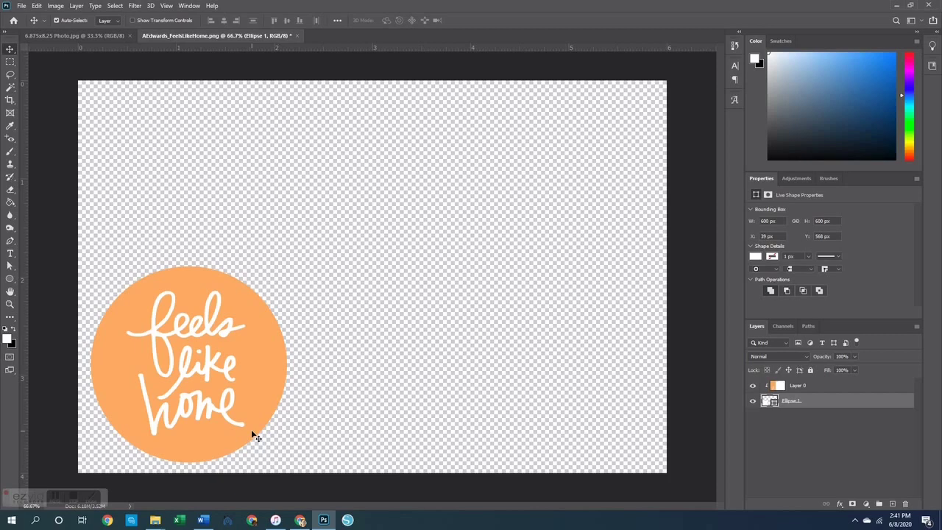
key("ctrl+e")
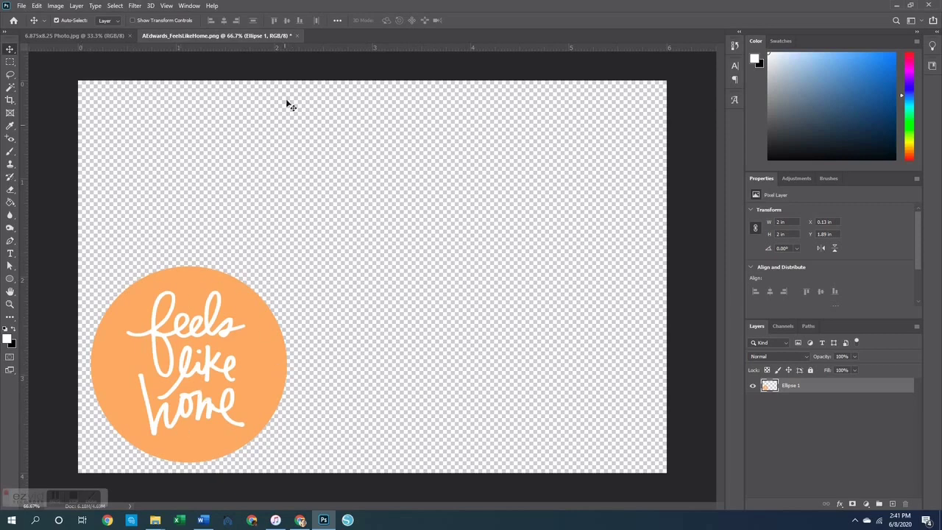
left_click(298, 37)
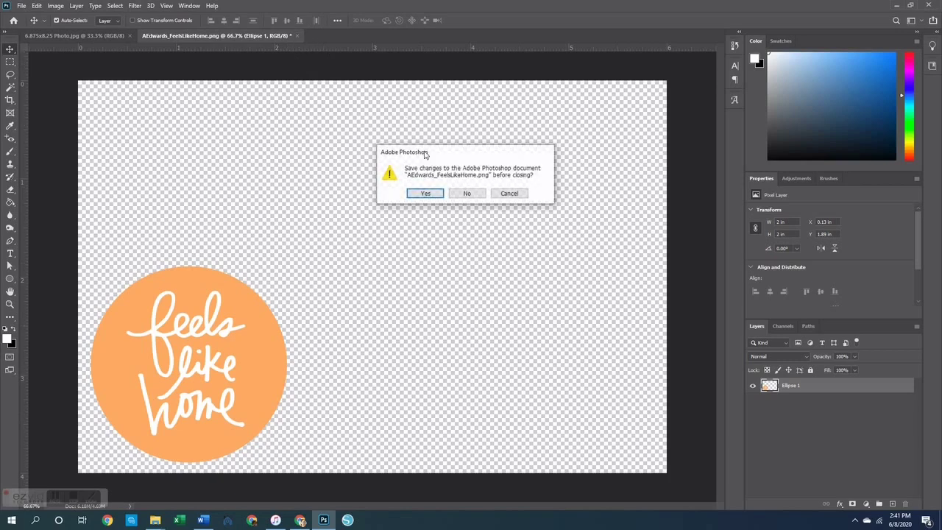
left_click(466, 191)
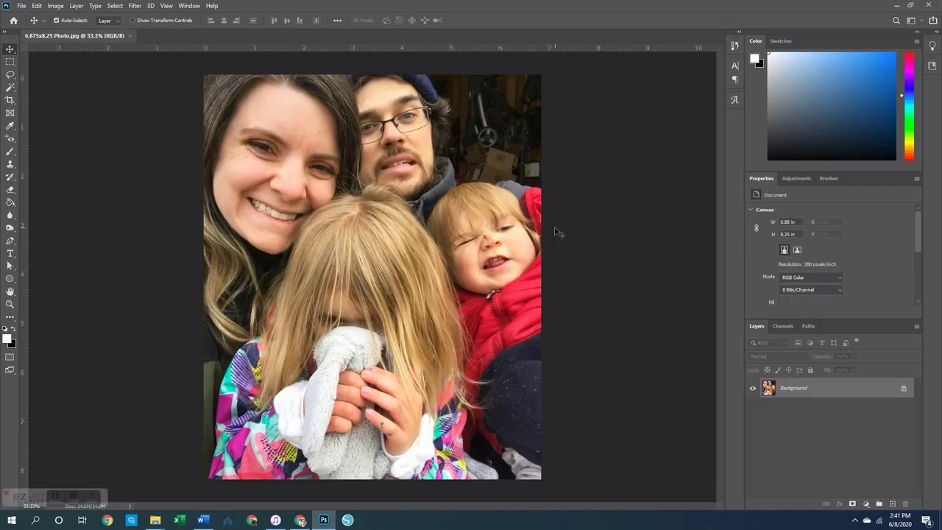
left_click(130, 36)
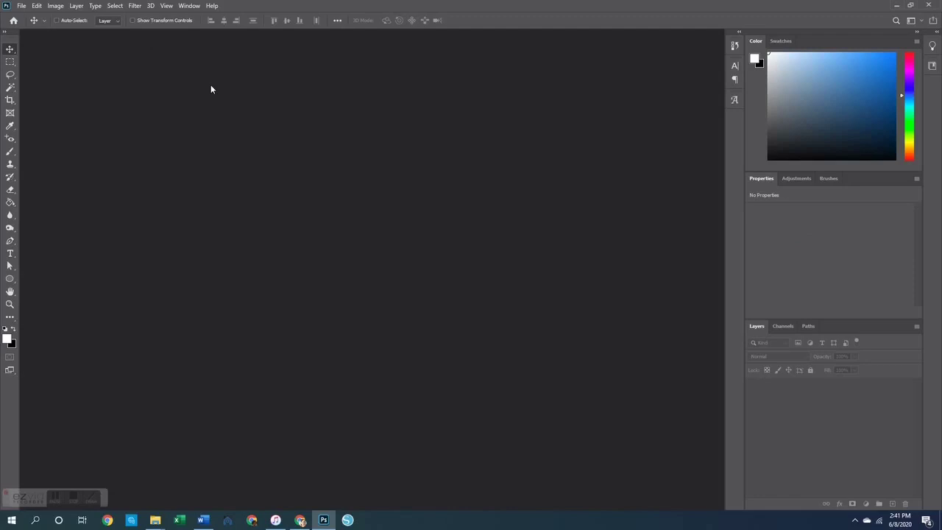
Step: Open the finished spread, Numbers in this House Spread.jpg, to review it
key("ctrl+o")
scroll(444, 330, "down", 10)
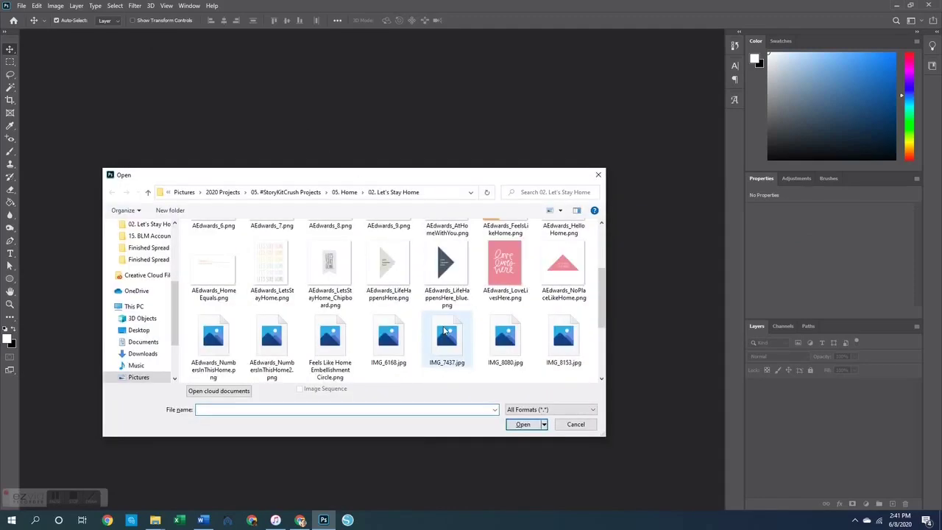
double_click(444, 330)
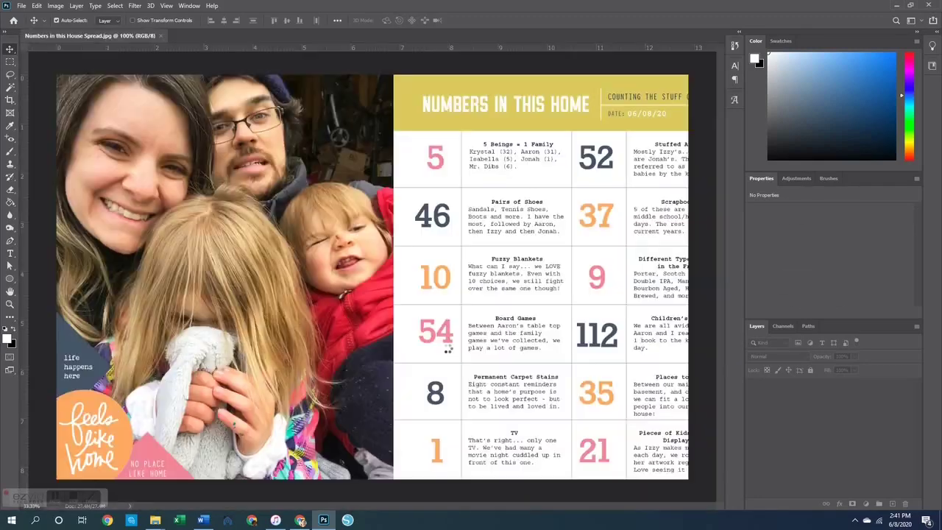